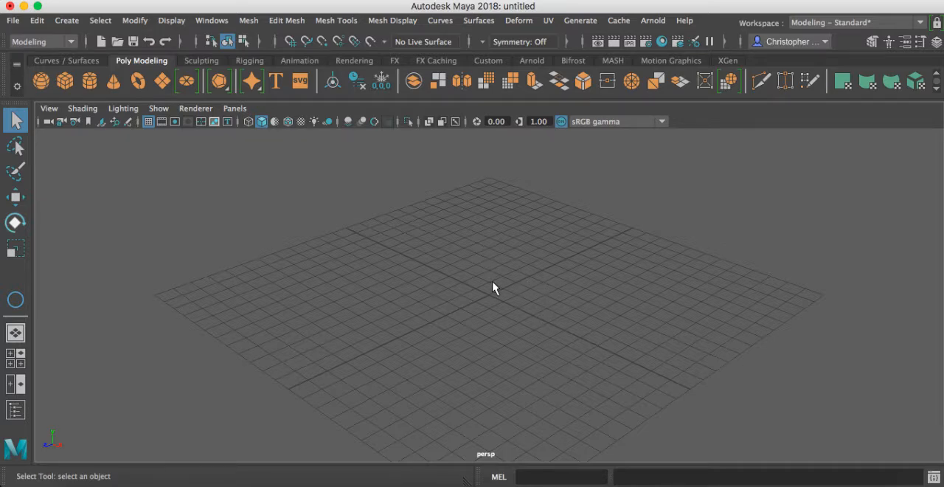
key(space)
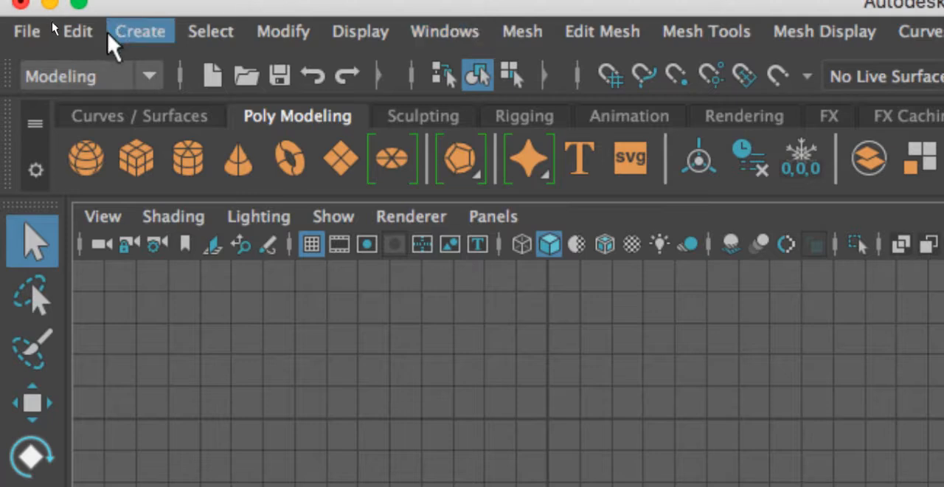
click(136, 33)
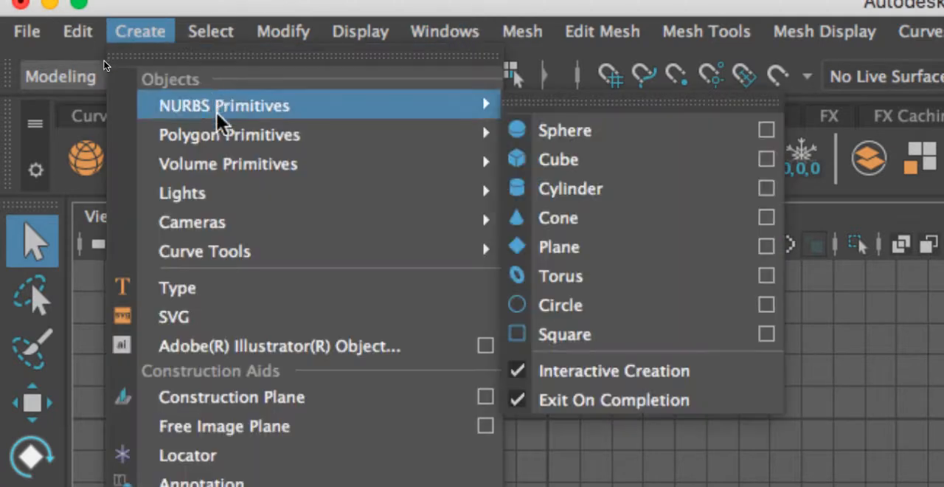
mouse_move(216, 125)
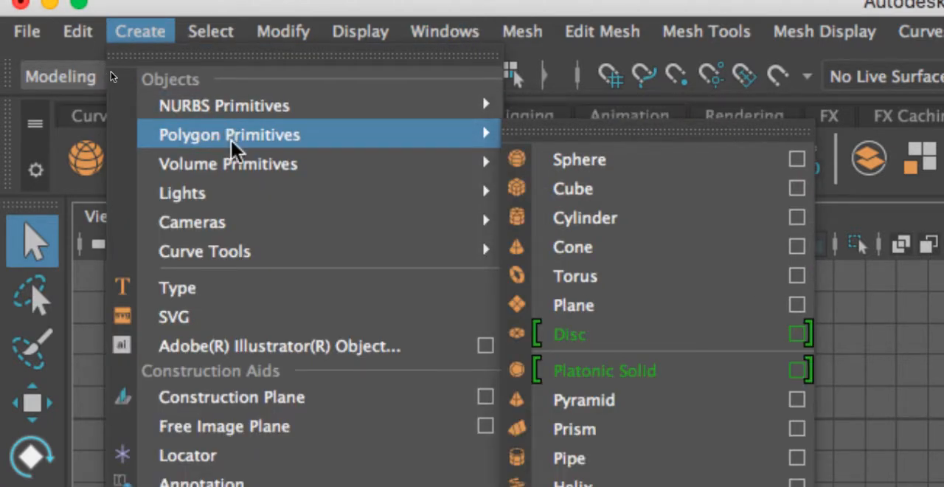
mouse_move(243, 103)
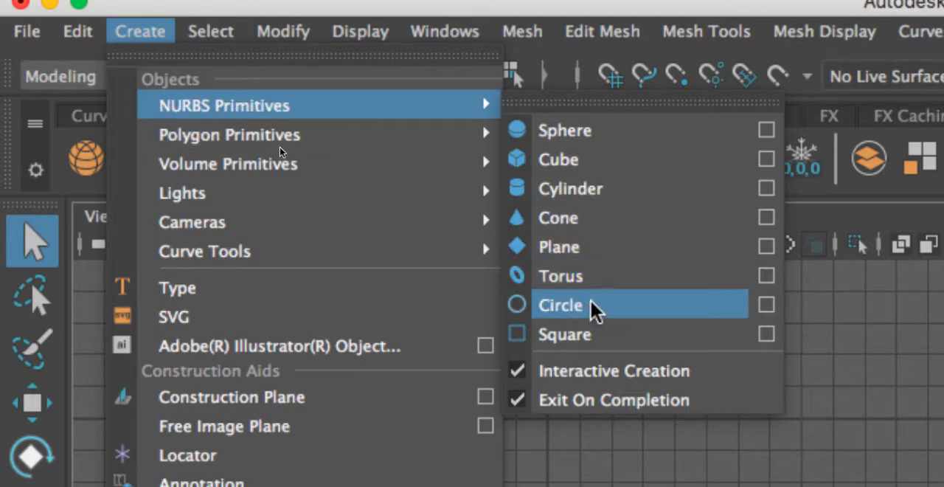
mouse_move(356, 184)
mouse_move(307, 248)
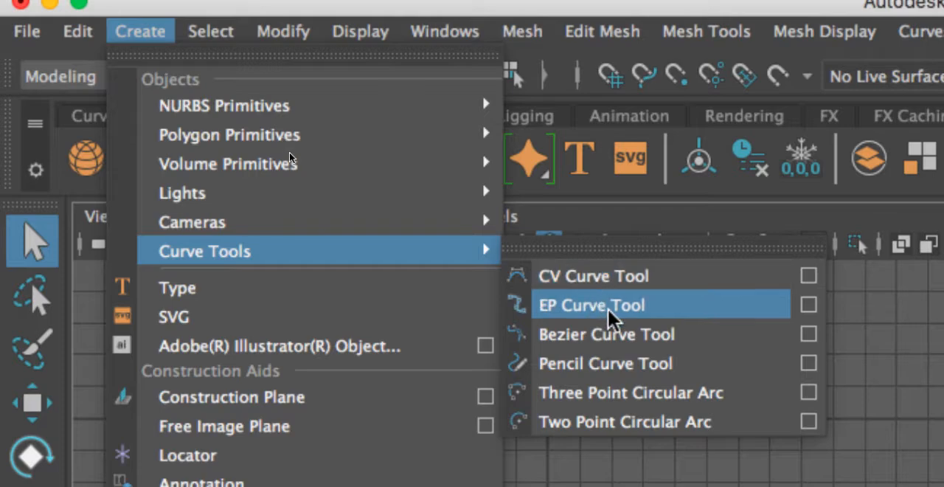
click(582, 278)
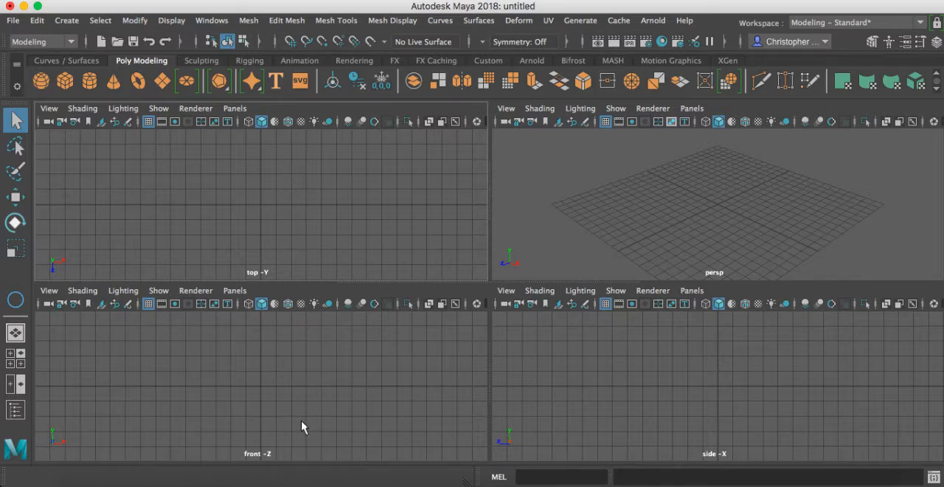
Step: Draw a NURBS circle with a radius of about 5 units, centred on the origin in the front view
key(space)
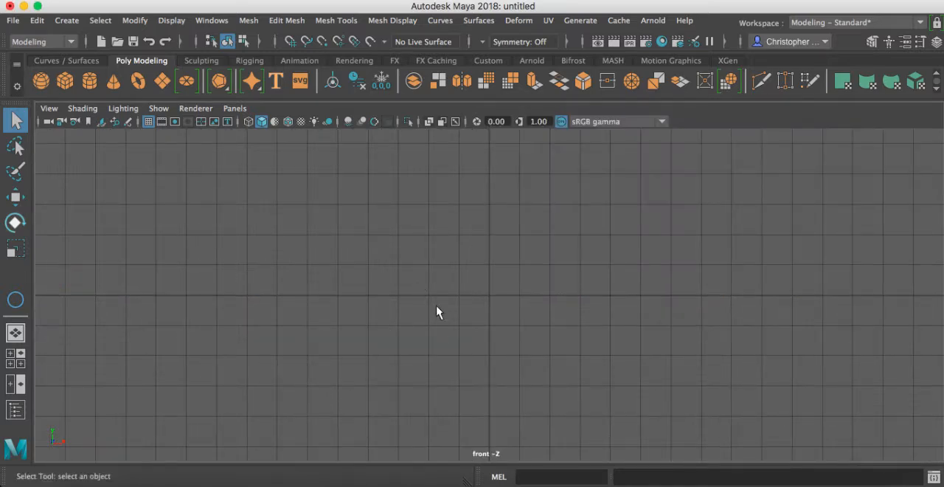
alt+right_drag(515, 310, 494, 308)
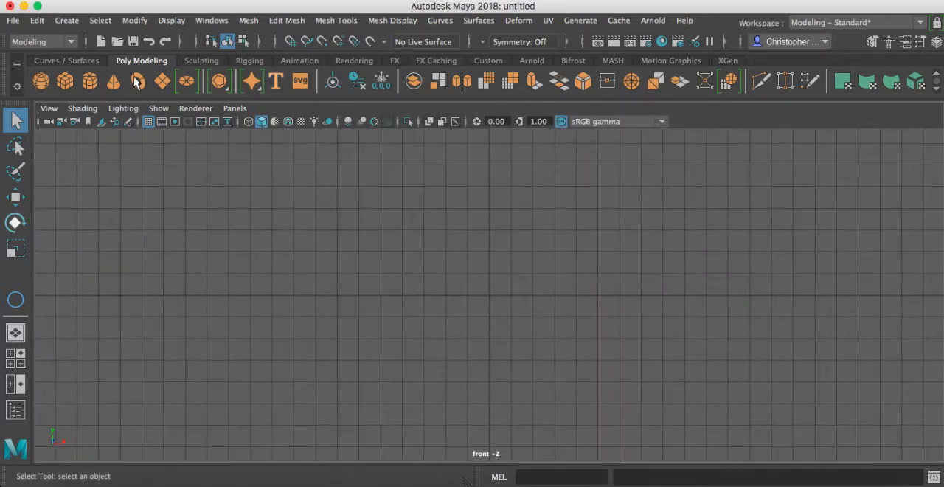
click(66, 20)
mouse_move(122, 57)
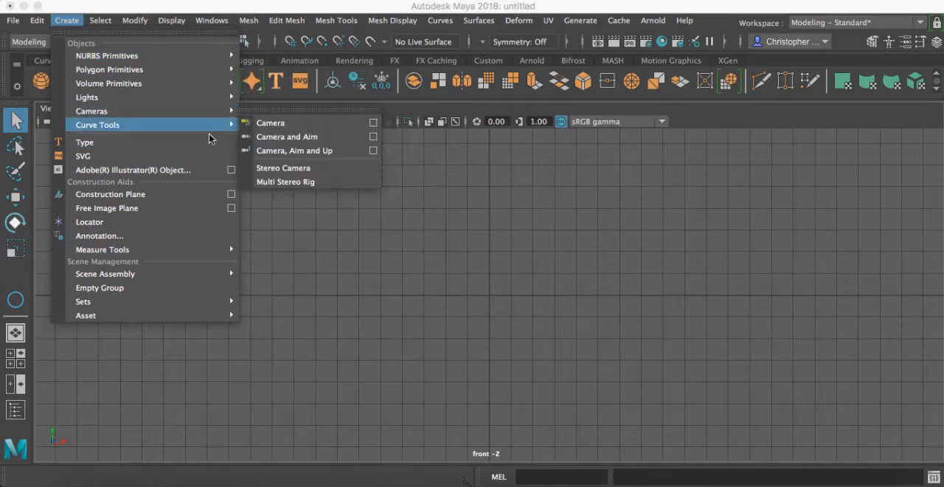
click(71, 22)
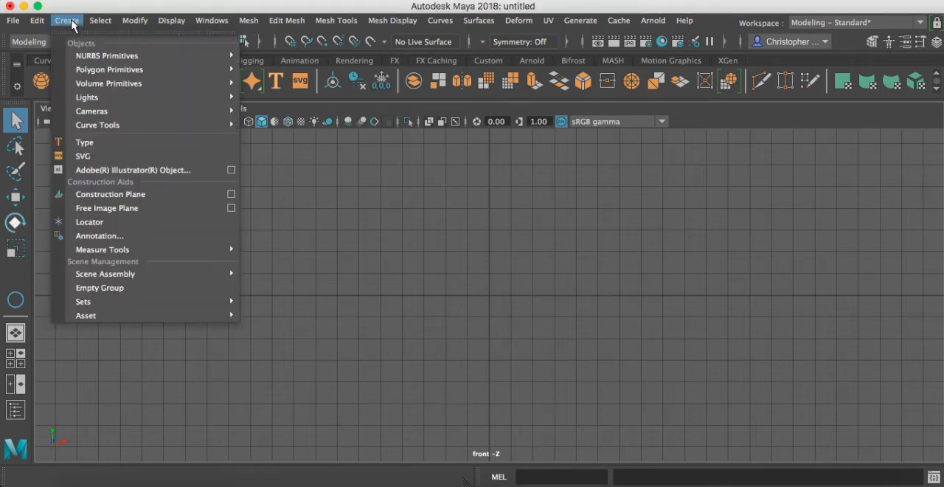
mouse_move(185, 57)
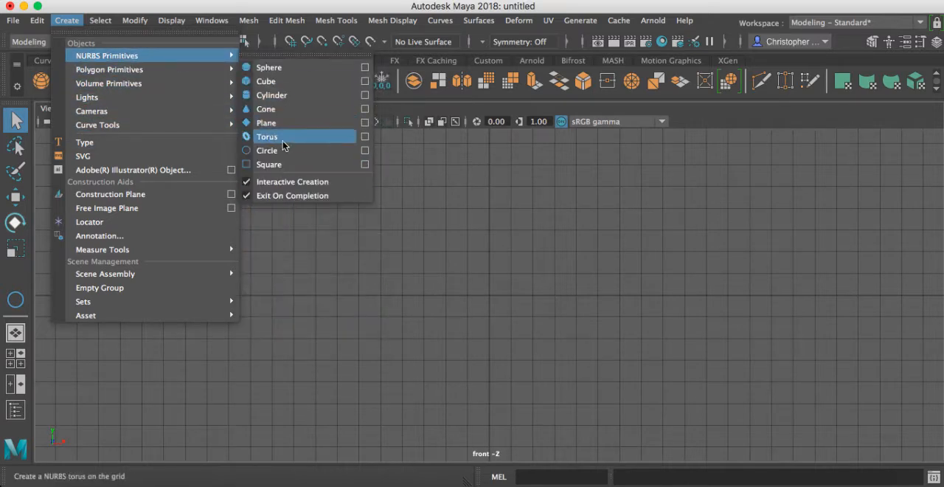
click(288, 151)
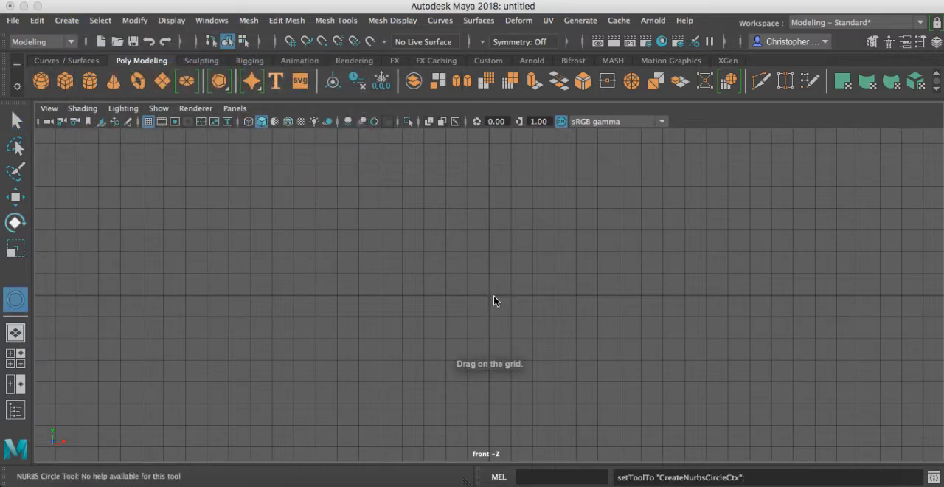
drag(490, 297, 598, 325)
key(q)
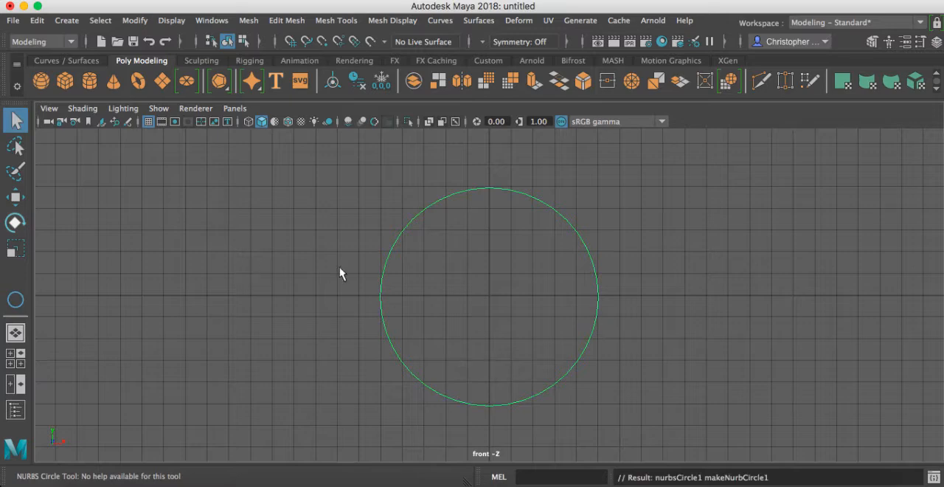
Step: Examine the circle in perspective, and frame it small in the side view with ample empty grid beside it
key(space)
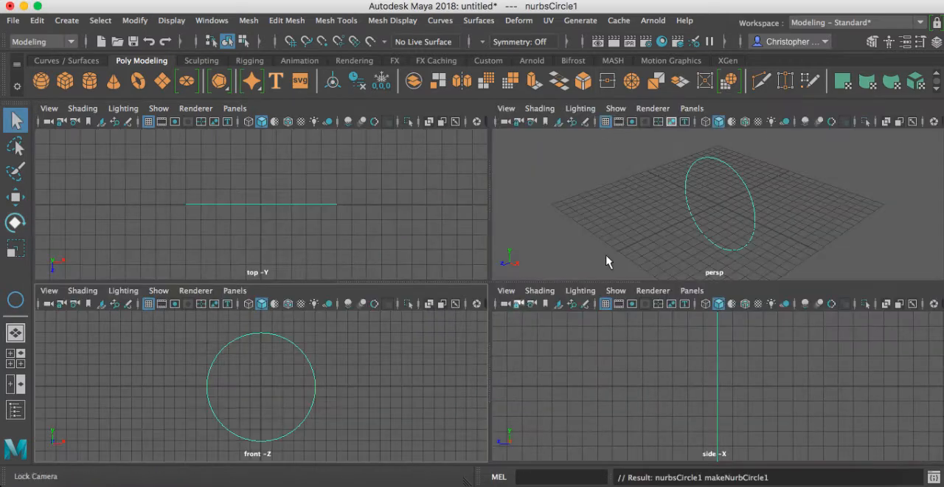
key(space)
alt+drag(624, 286, 636, 274)
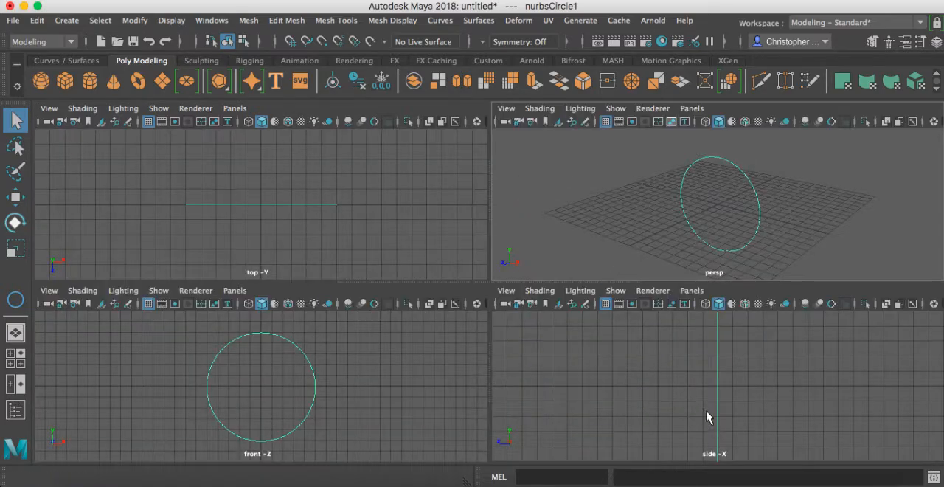
key(space)
mouse_move(697, 380)
alt+right_down()
mouse_move(639, 340)
mouse_move(336, 298)
alt+right_up()
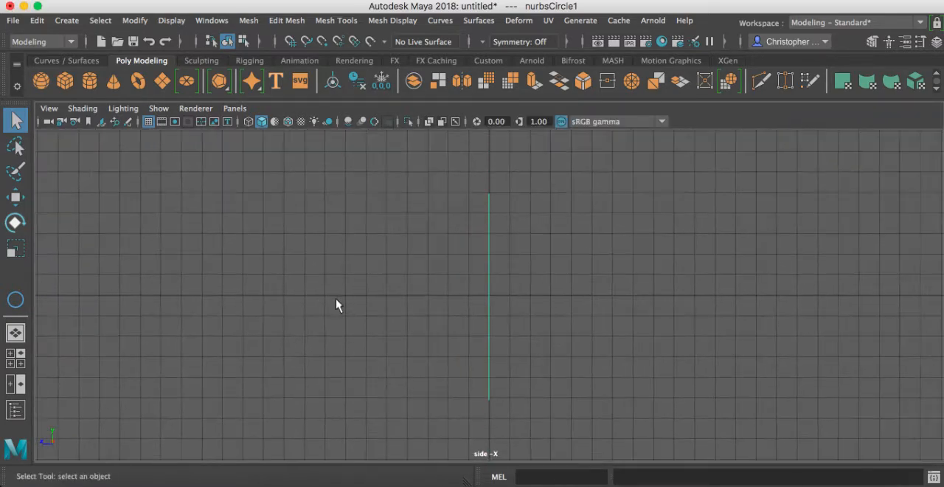
alt+right_drag(552, 348, 188, 306)
alt+right_drag(475, 329, 273, 309)
alt+middle_drag(536, 310, 333, 292)
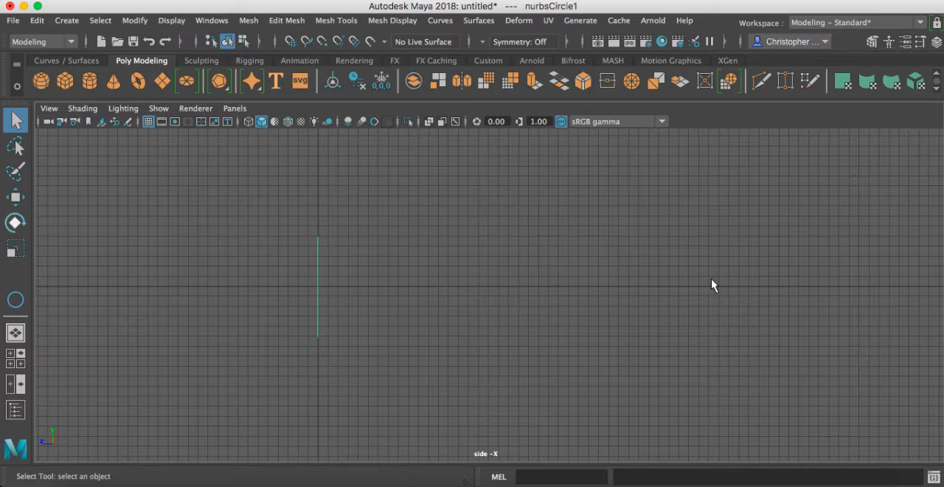
alt+right_drag(525, 313, 299, 295)
alt+right_drag(564, 298, 325, 275)
alt+middle_drag(535, 275, 438, 313)
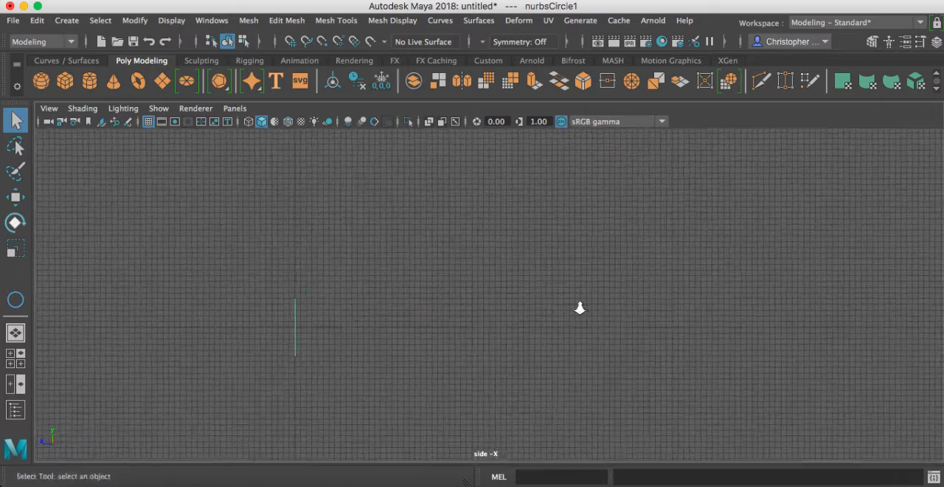
alt+right_drag(580, 307, 371, 318)
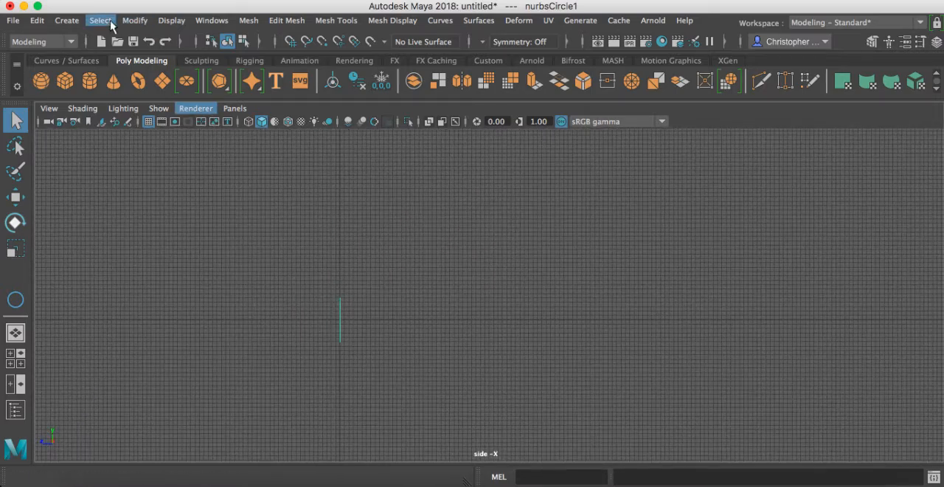
Step: Draw a winding five-point Bezier curve in the side view, starting beside the circle and ending far away from it
click(72, 21)
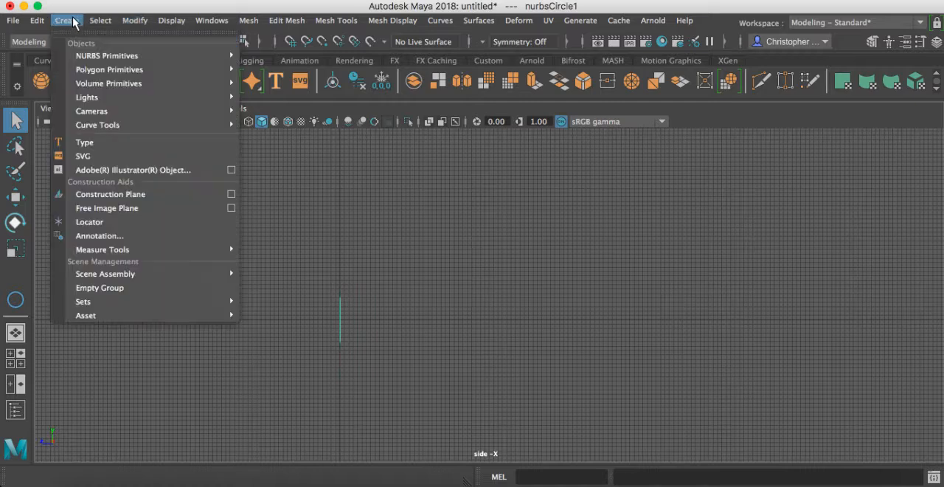
mouse_move(141, 125)
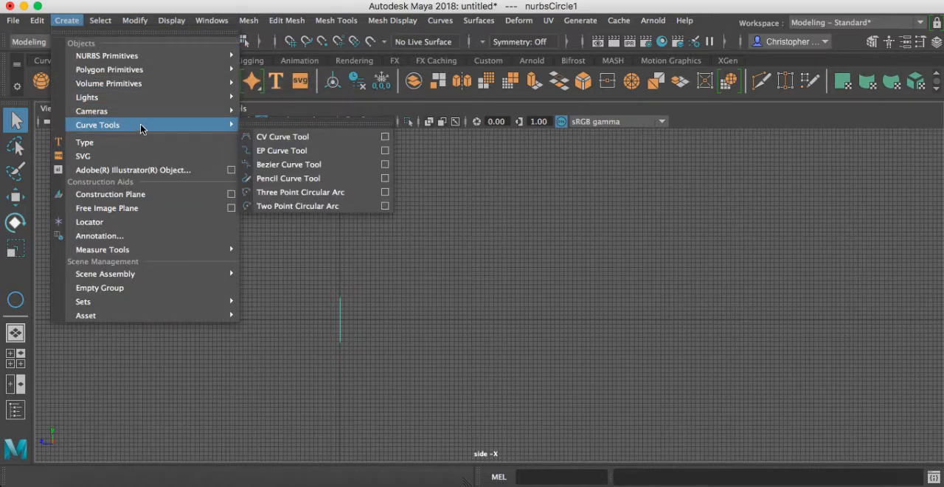
click(287, 164)
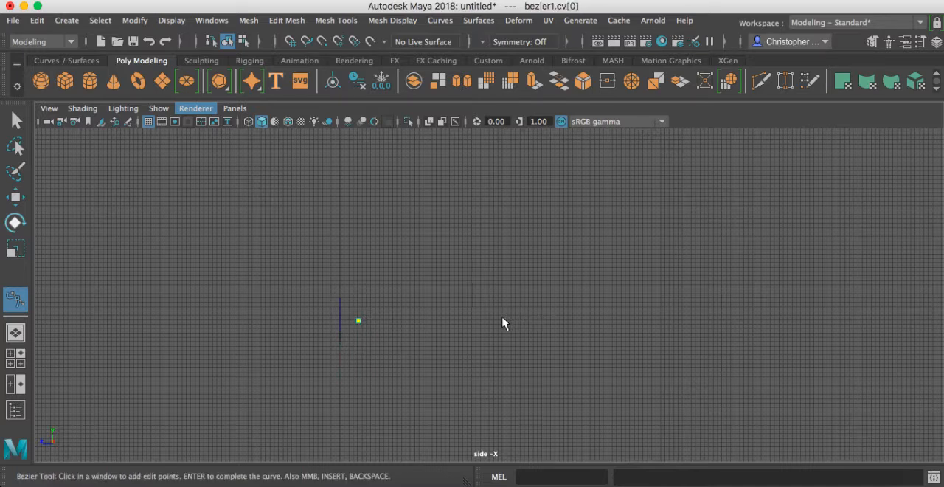
drag(502, 318, 499, 237)
drag(434, 206, 487, 122)
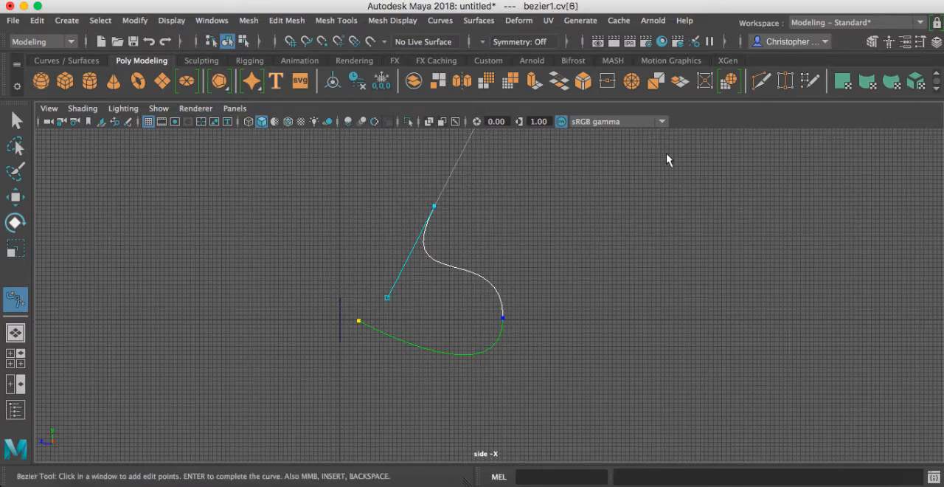
drag(668, 155, 762, 180)
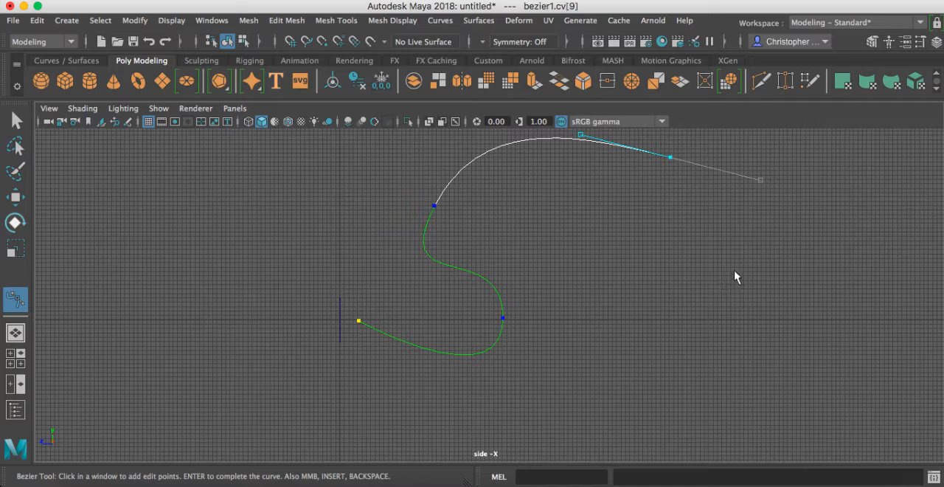
click(781, 315)
key(q)
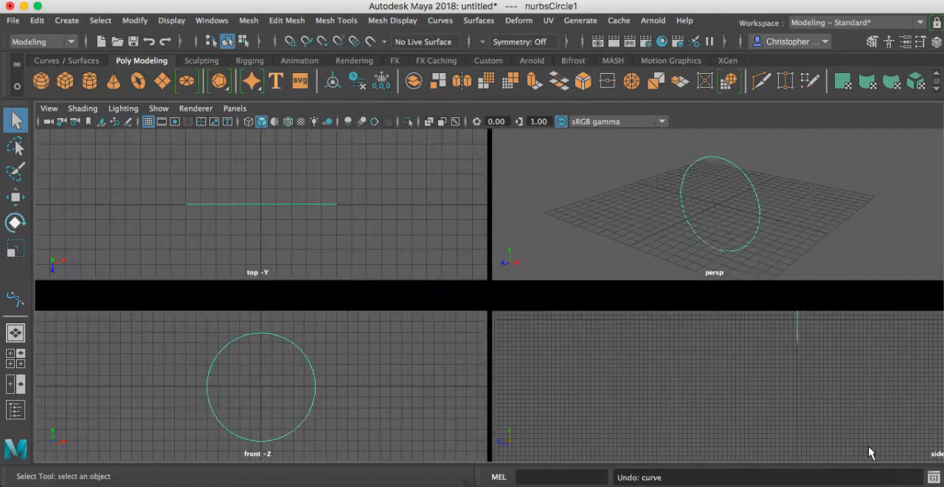
Step: Undo the Bezier curve while keeping the NURBS circle in the scene
key(ctrl+z)
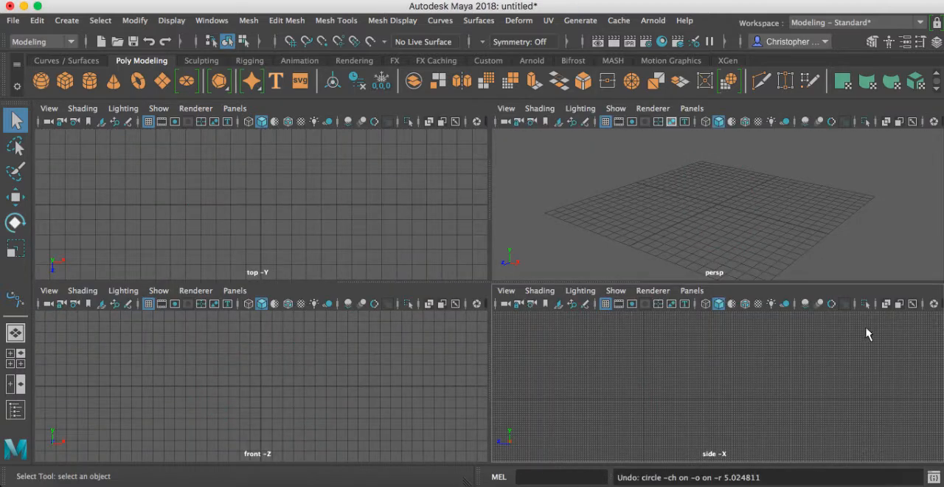
key(y)
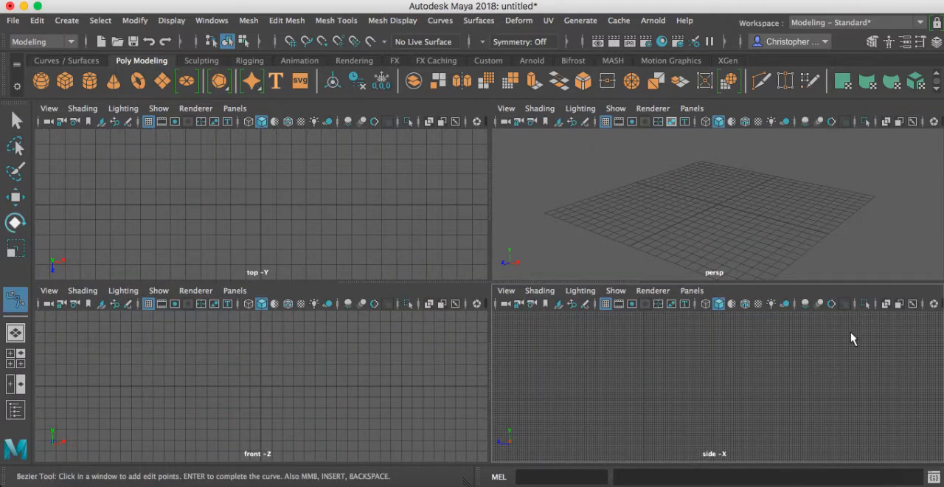
key(shift+z)
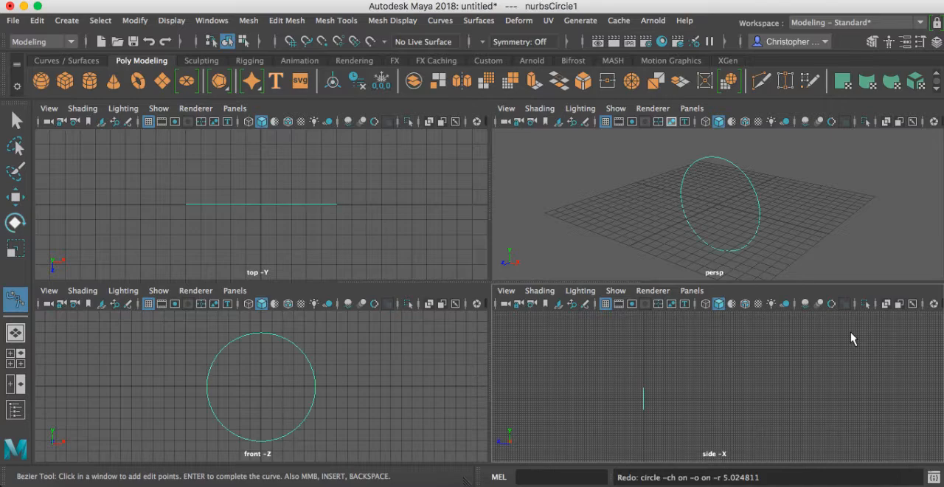
Step: Start a CV curve in the side view, placing its first control point on the horizontal axis just beside the circle
key(space)
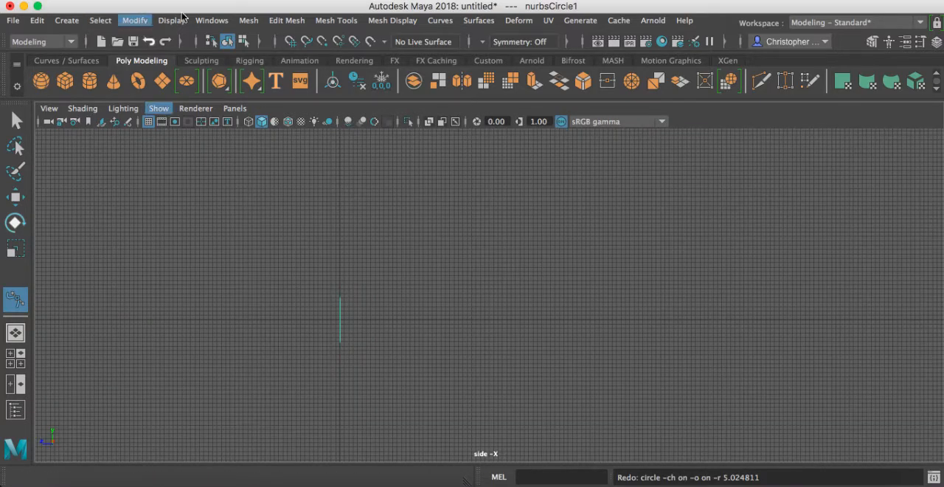
click(67, 20)
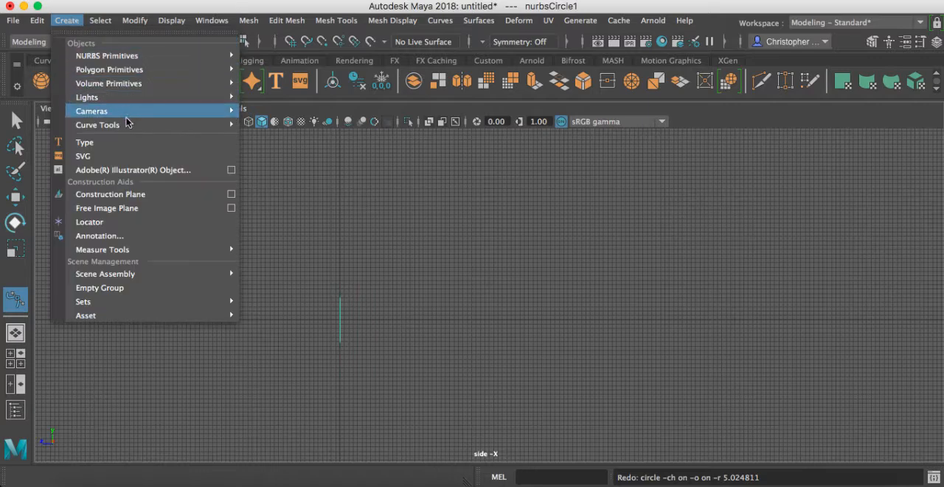
mouse_move(128, 129)
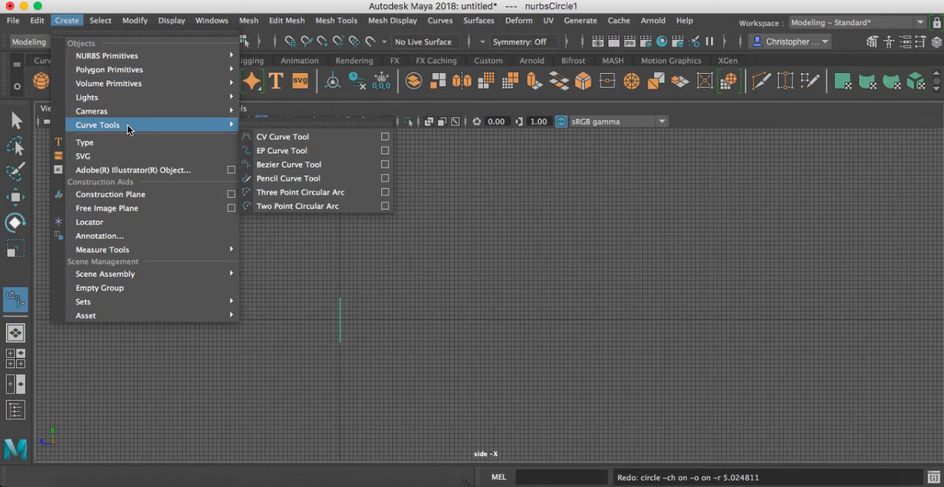
click(283, 137)
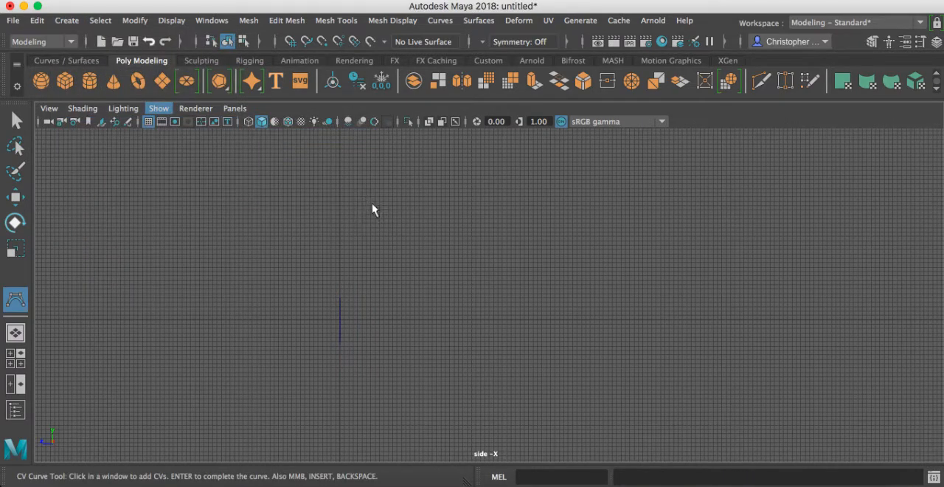
click(365, 321)
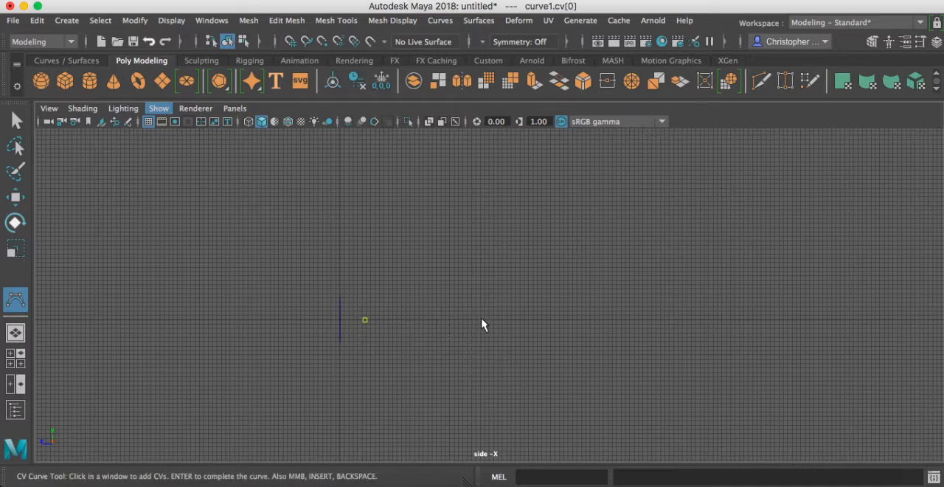
Step: Try to extend the CV curve in a wide loop over, behind and under the circle, rising again on the far side
click(500, 290)
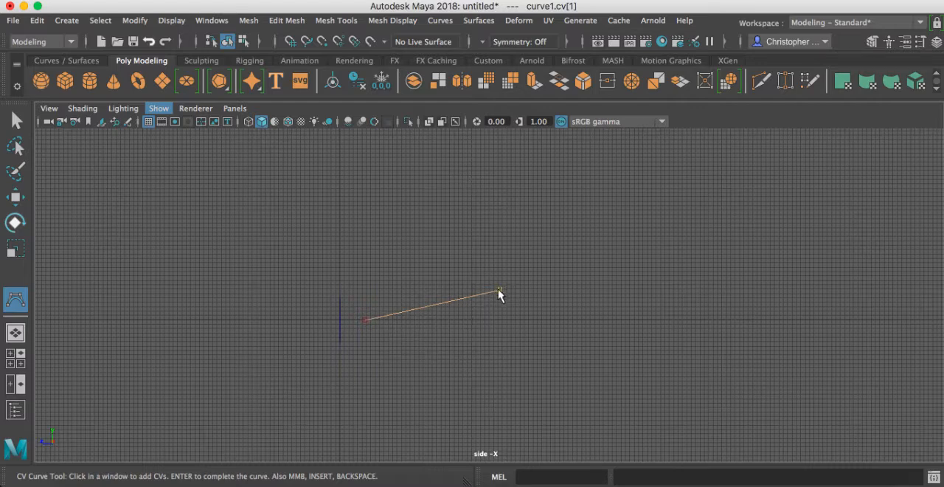
click(507, 169)
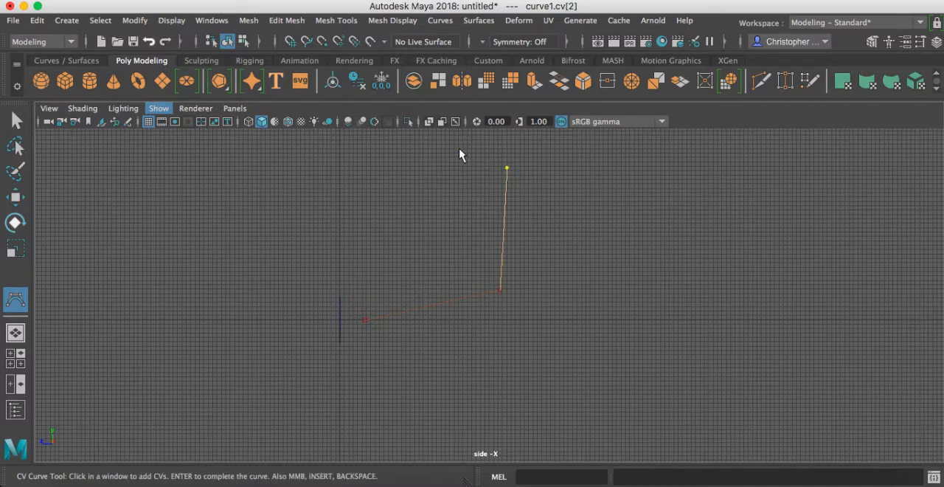
click(458, 150)
click(408, 145)
click(326, 142)
click(259, 163)
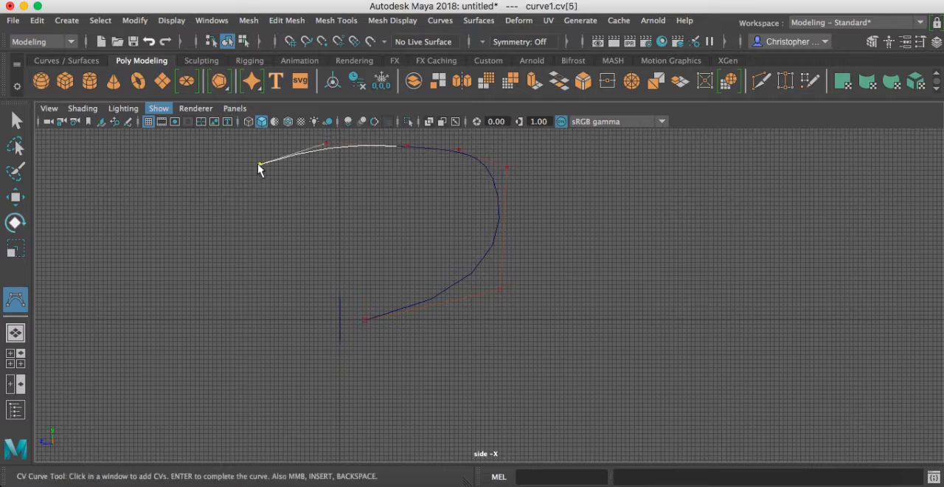
click(237, 204)
click(217, 247)
click(213, 317)
click(249, 368)
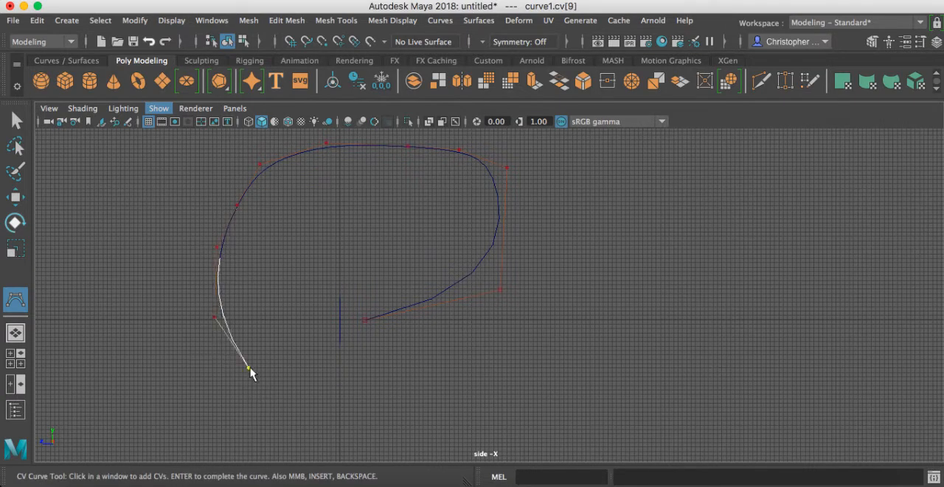
click(321, 384)
click(404, 383)
click(560, 372)
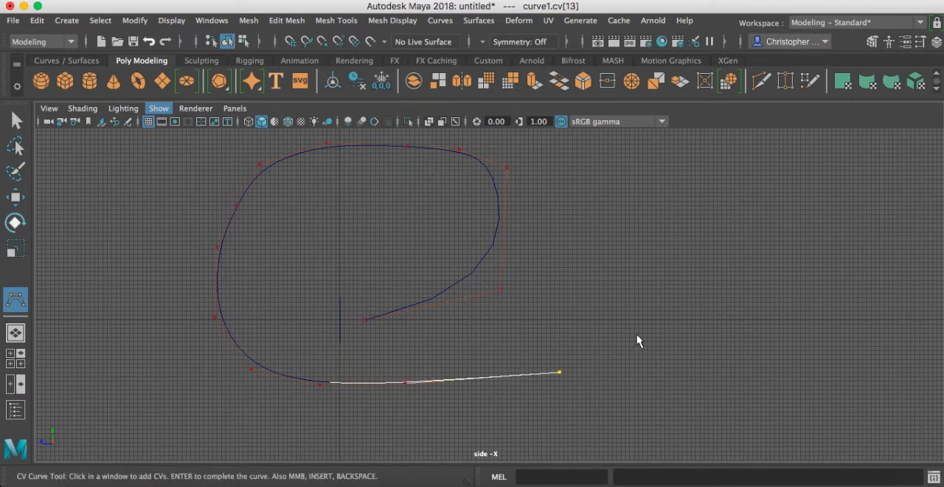
drag(631, 296, 695, 194)
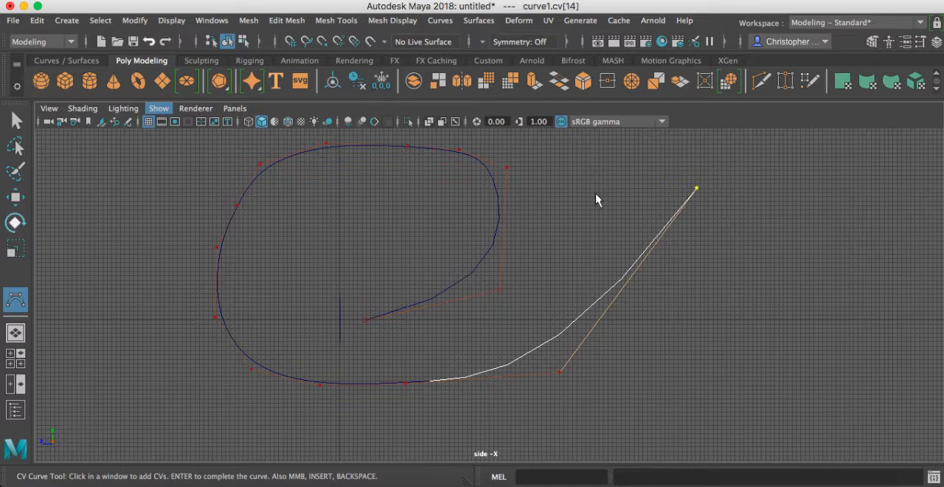
Step: Continue the curve back over the first loop, through its inside, and out across it beyond the circle
scroll(597, 200, down, 2)
click(435, 149)
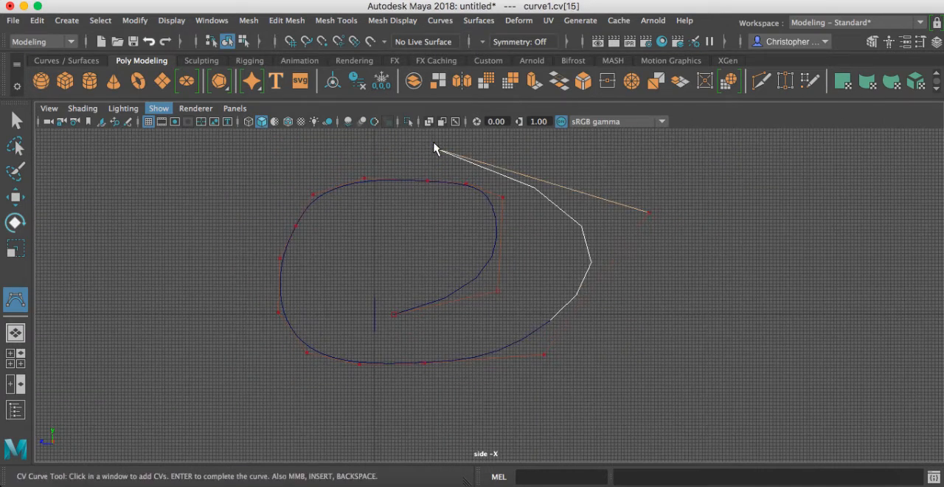
click(269, 149)
click(334, 208)
click(359, 262)
click(407, 280)
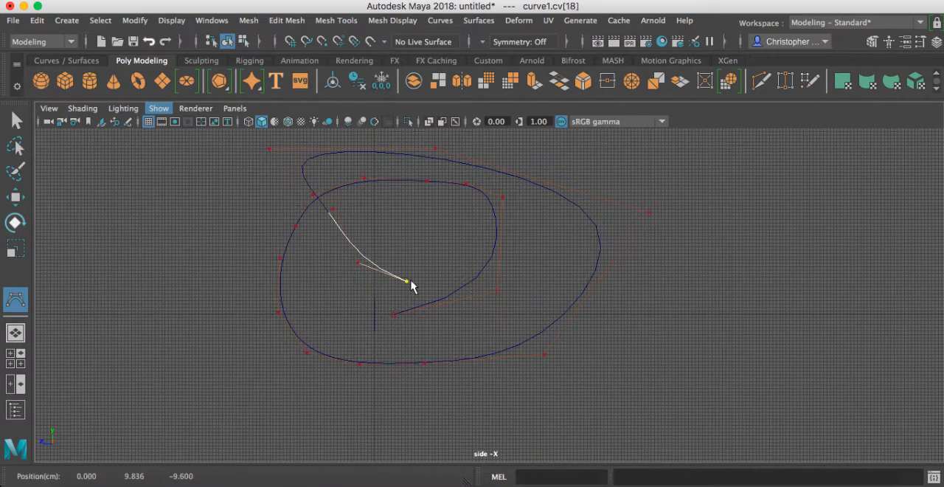
click(582, 325)
click(683, 343)
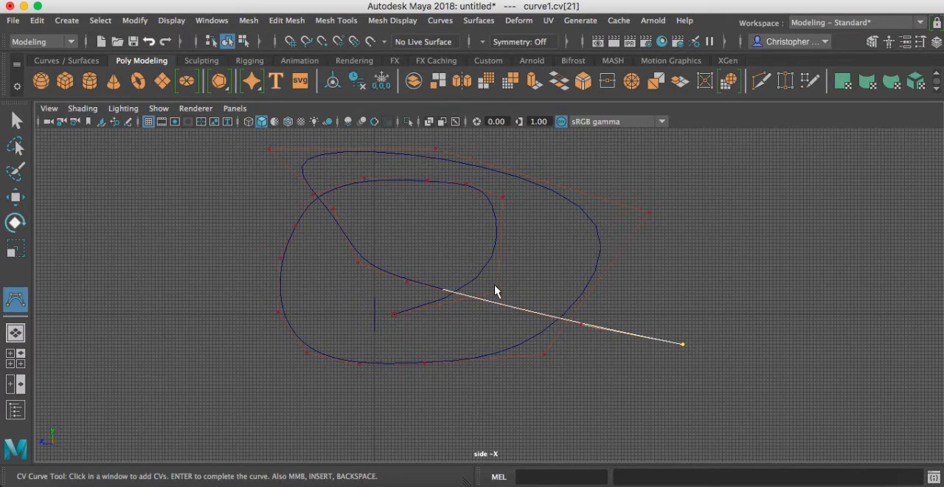
Step: Undo the looping control points back to the curve's first point beside the circle
key(super+z)
key(super+z)
key(super+z)
key(super+z)
key(super+z)
key(super+z)
key(super+z)
key(super+z)
key(super+z)
key(super+z)
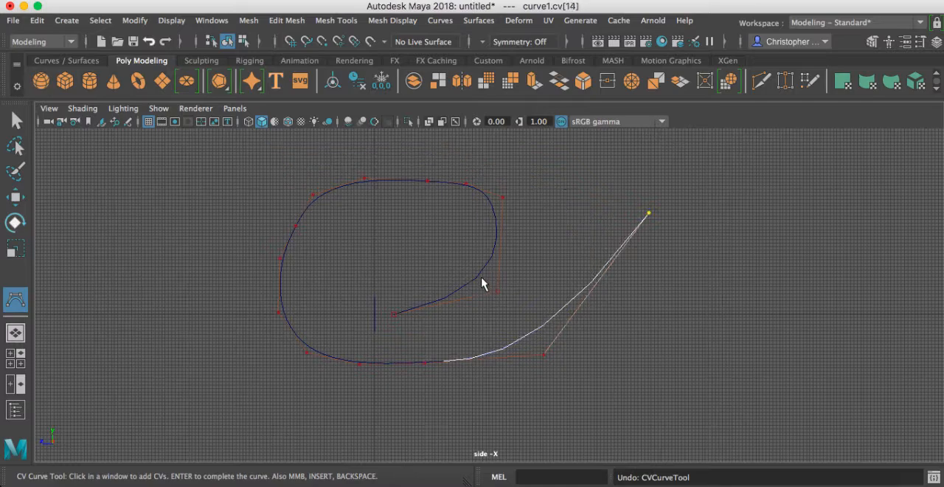
key(super+z)
key(super+z)
key(super+z)
key(super+z)
key(super+z)
key(super+z)
key(super+z)
key(super+z)
key(super+z)
key(super+z)
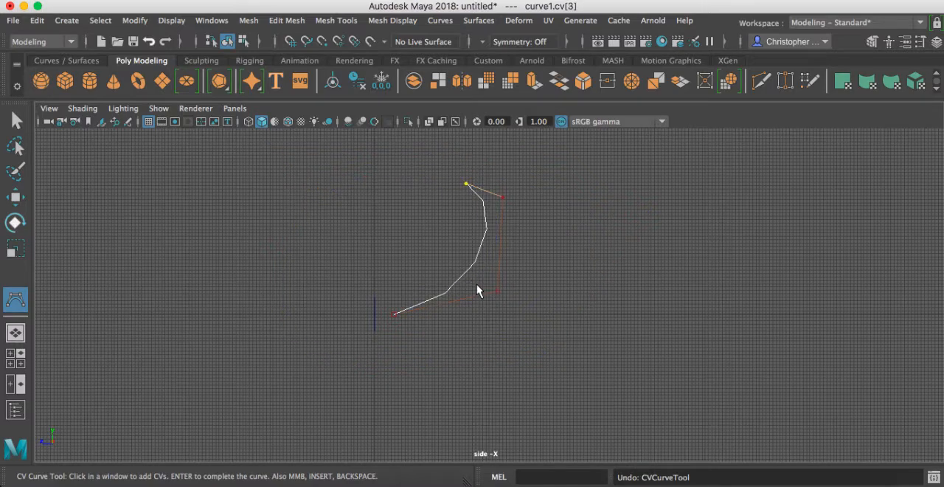
key(super+z)
Step: Add three control points that lead the curve straight away from the circle and bend it upward
scroll(399, 320, down, 3)
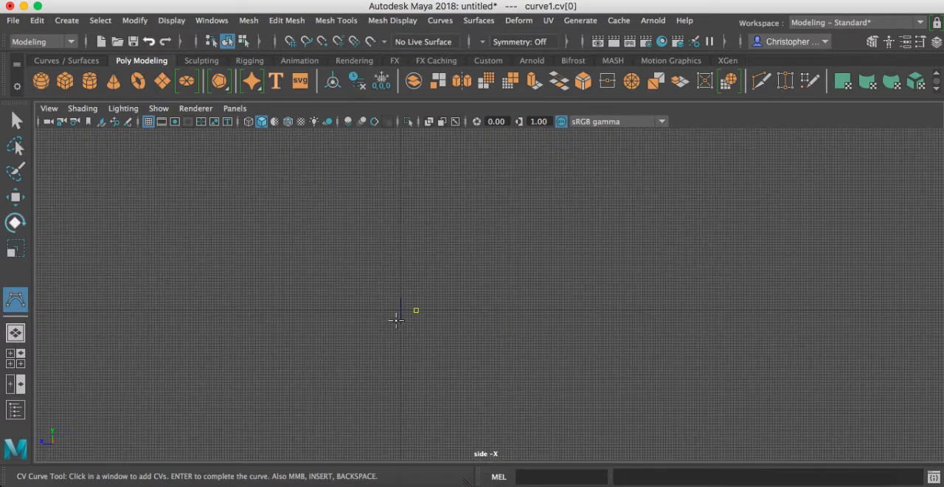
click(500, 308)
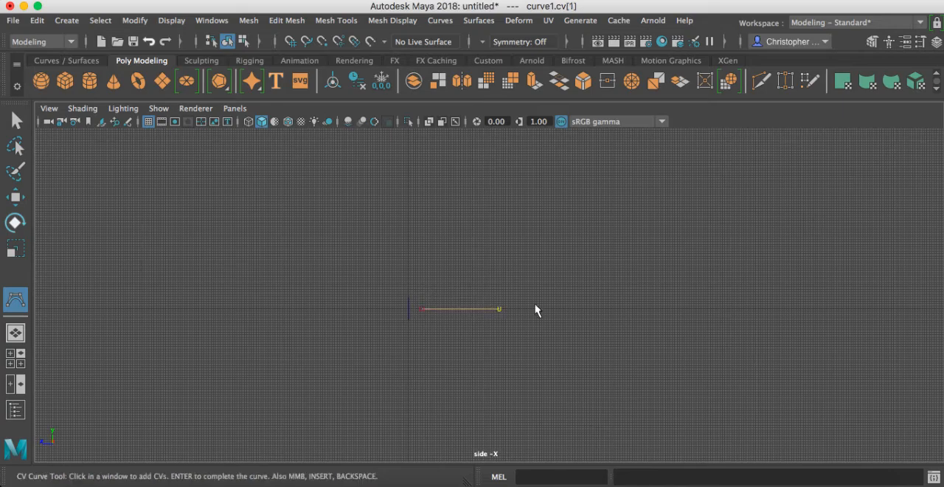
click(610, 244)
click(599, 152)
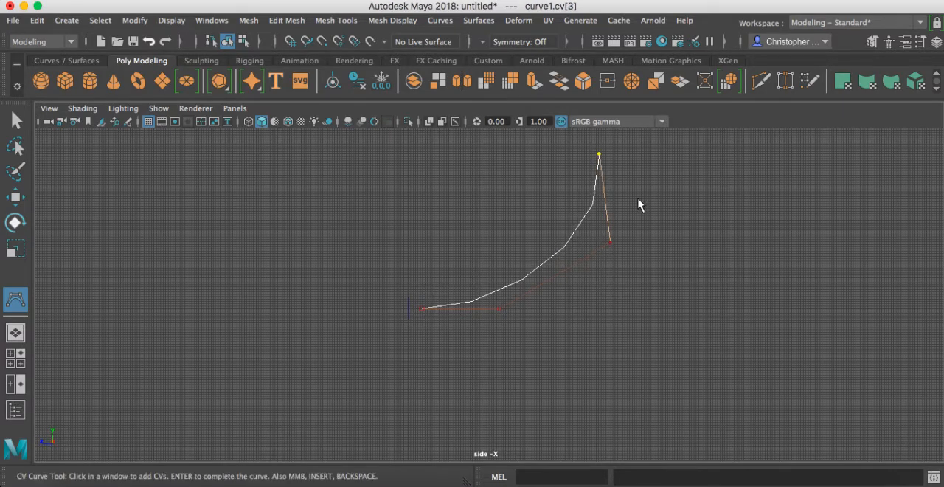
Step: Extend the curve steeply upward and over into a wide arch with five more control points, away from the circle
scroll(650, 242, up, 3)
scroll(674, 238, down, 6)
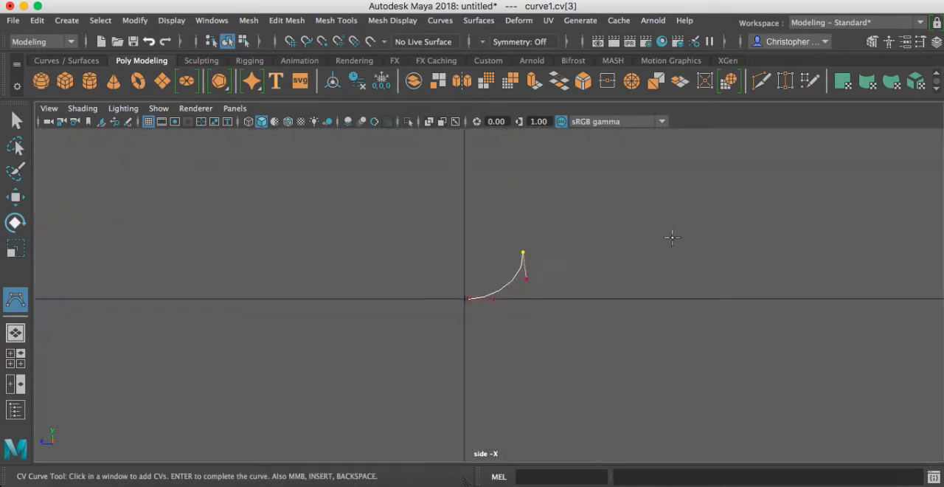
click(498, 150)
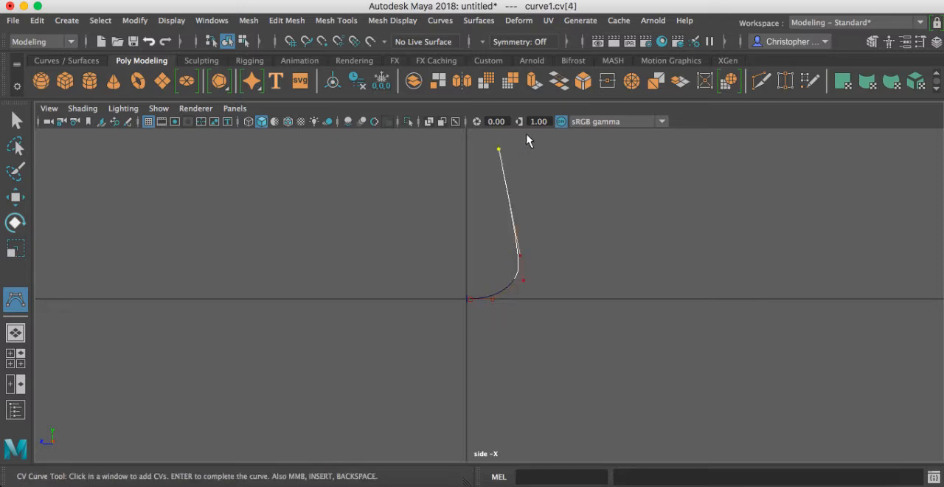
click(528, 135)
click(602, 135)
click(690, 140)
click(745, 166)
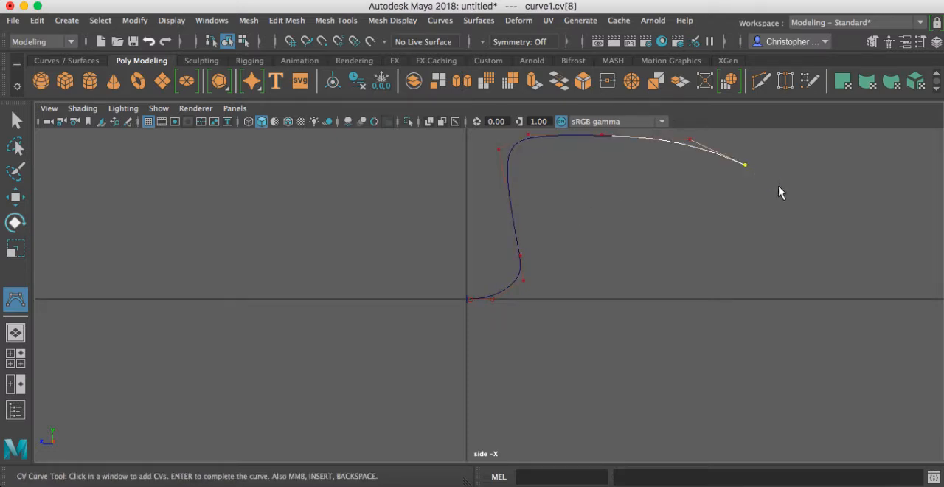
Step: Sweep the curve down and around below the horizontal axis with nine more control points, and complete it
click(782, 191)
click(811, 231)
click(823, 275)
click(824, 332)
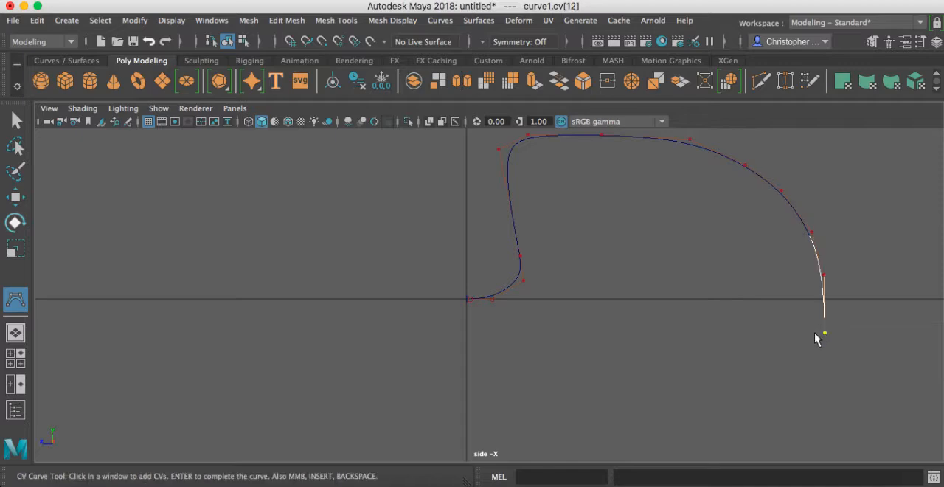
click(802, 369)
click(771, 410)
click(706, 437)
click(635, 450)
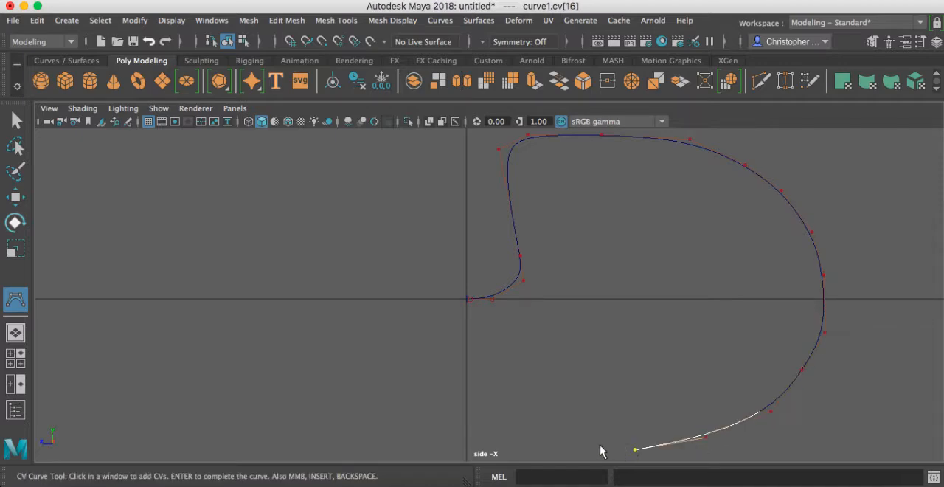
click(568, 448)
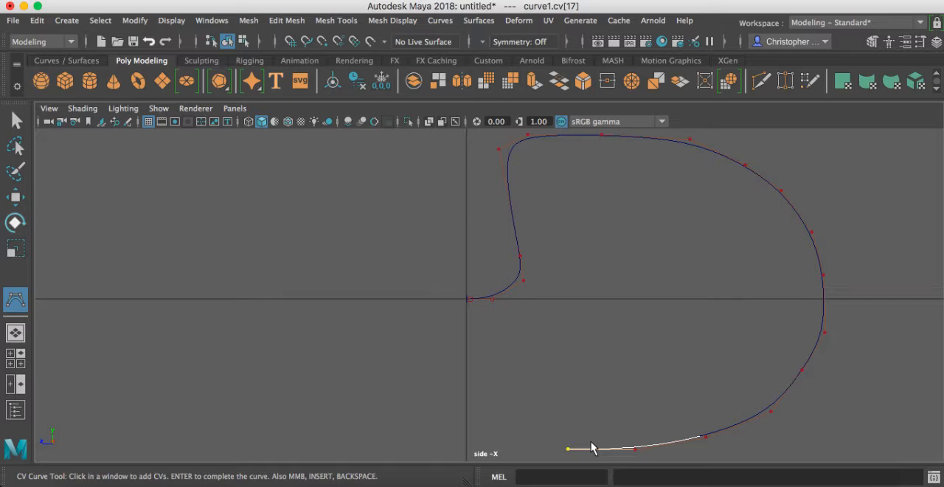
key(Return)
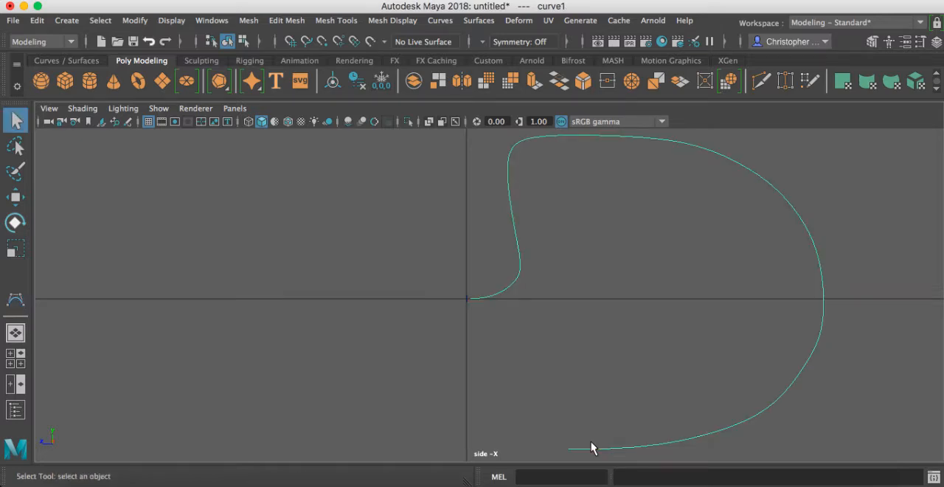
Step: Examine the circle and the finished curve together in perspective, checking how the circle sits at the curve's start
key(space)
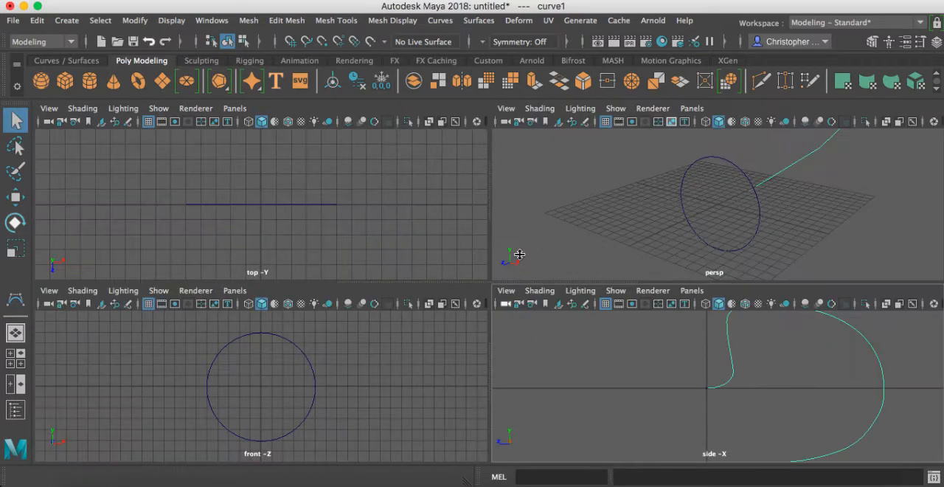
alt+middle_drag(773, 214, 687, 251)
alt+right_drag(877, 190, 716, 189)
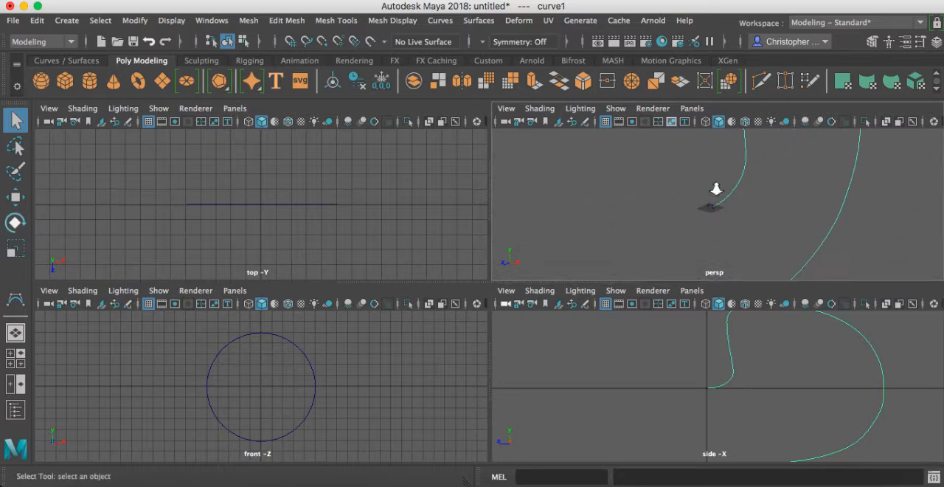
alt+drag(713, 199, 673, 198)
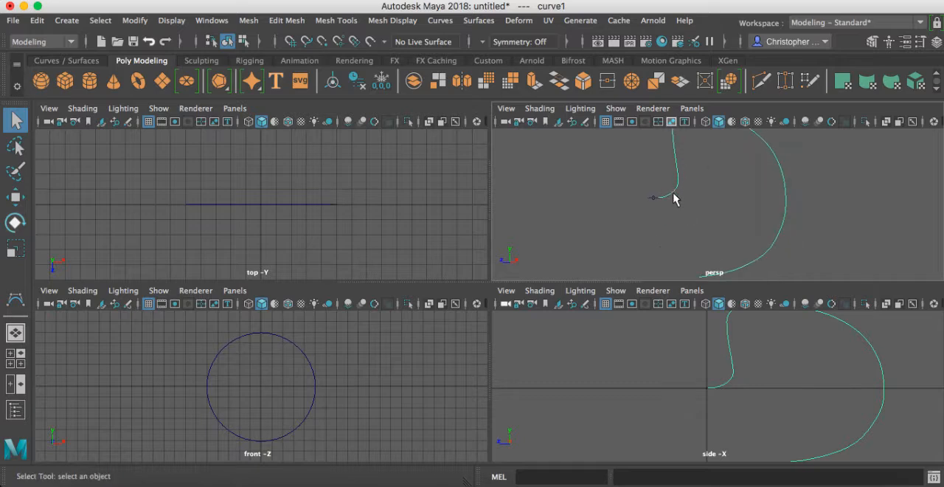
key(space)
alt+middle_drag(633, 239, 536, 302)
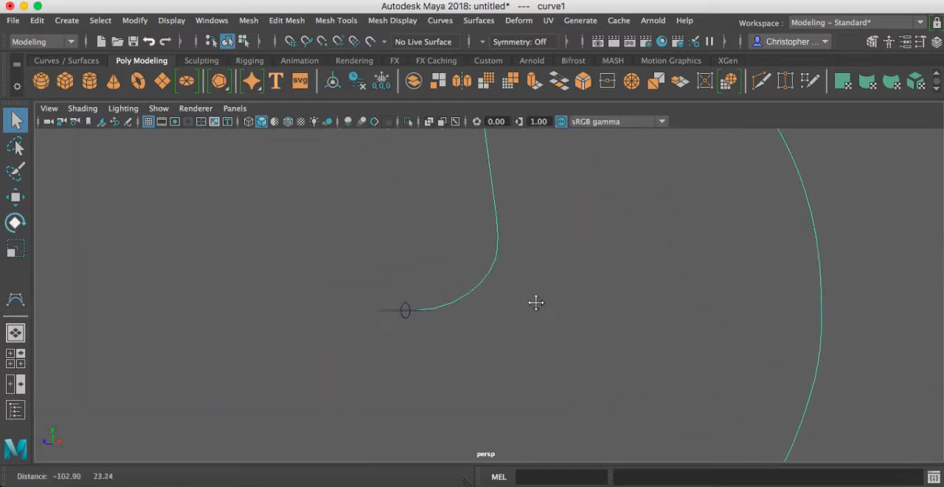
click(439, 318)
mouse_move(441, 320)
alt+mouse_down()
mouse_move(504, 299)
mouse_move(433, 325)
alt+mouse_up()
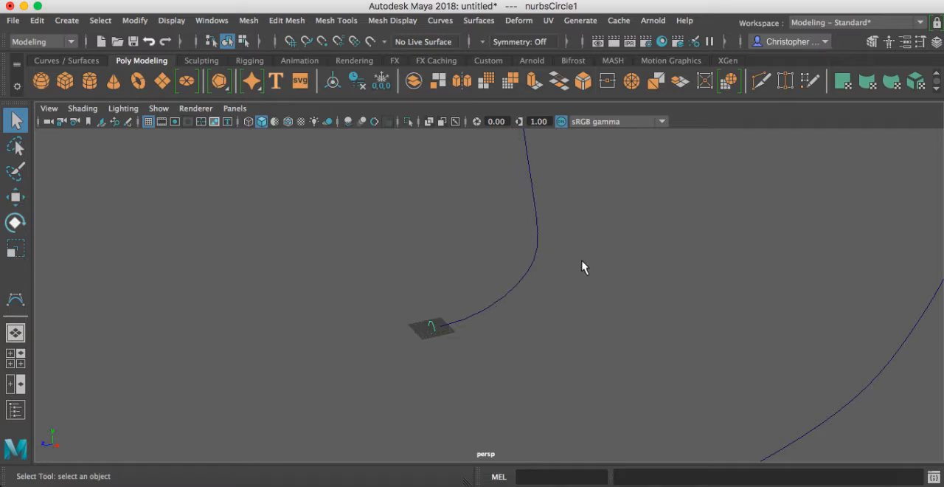
alt+middle_drag(584, 267, 481, 290)
click(435, 379)
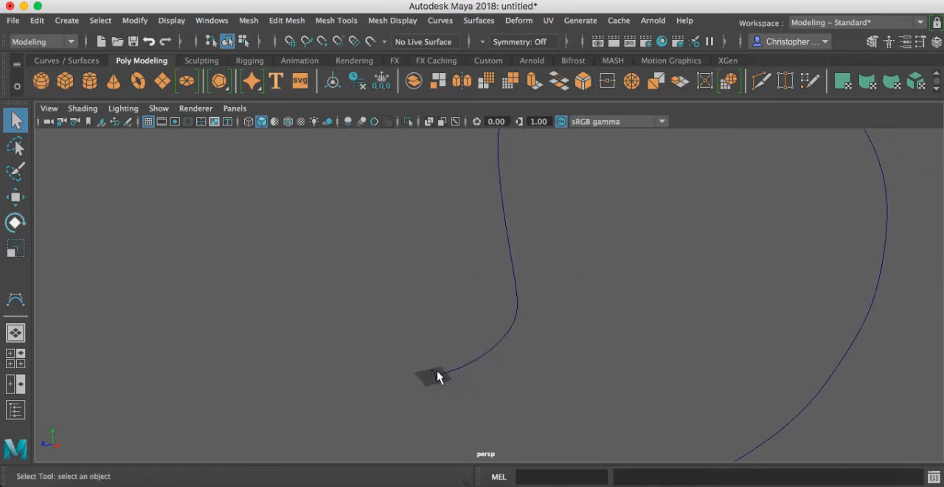
alt+middle_drag(453, 386, 481, 322)
alt+right_drag(481, 322, 824, 359)
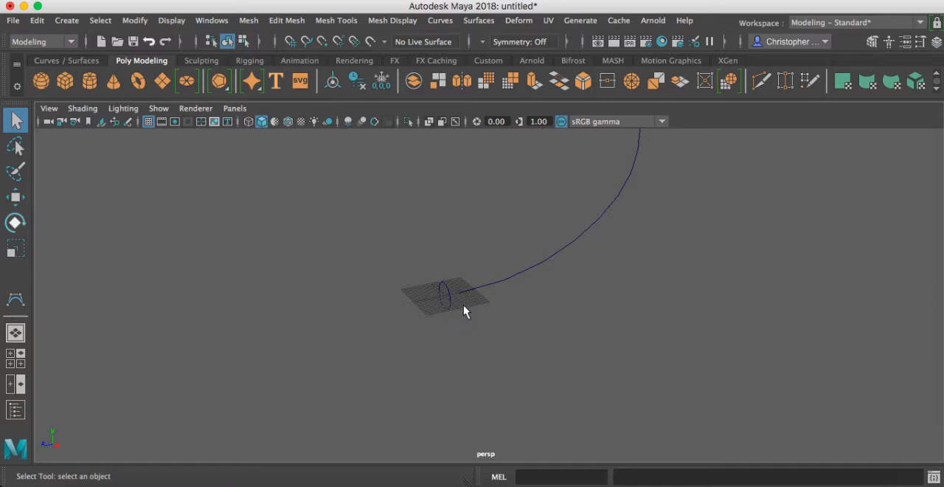
scroll(566, 287, down, 2)
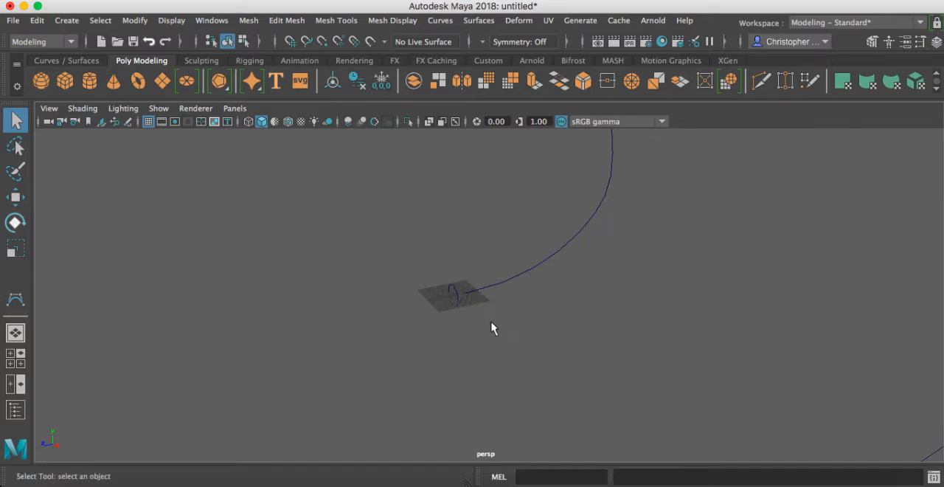
Step: Select the NURBS circle as the profile and add the long CV curve last as the extrusion path
click(453, 293)
alt+right_drag(417, 312, 804, 369)
right_drag(398, 269, 462, 141)
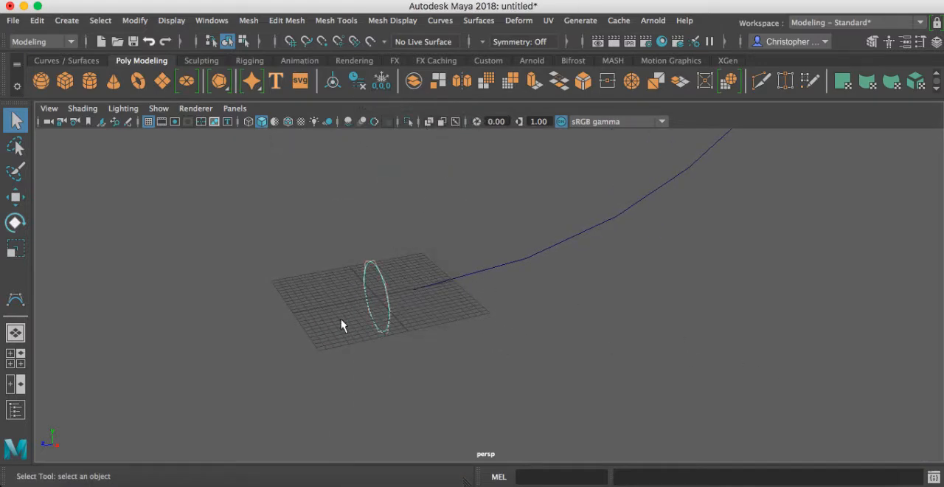
right_drag(363, 303, 424, 129)
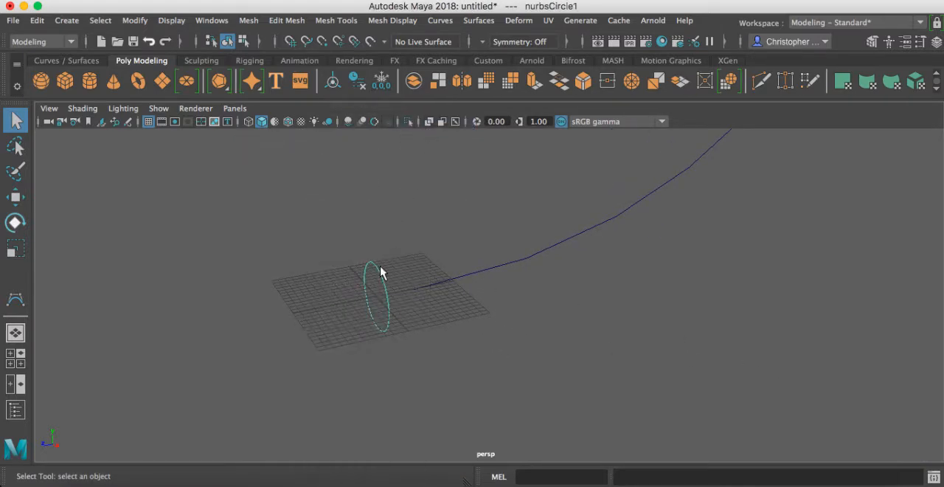
right_drag(381, 285, 435, 125)
click(433, 254)
click(380, 271)
shift+click(509, 262)
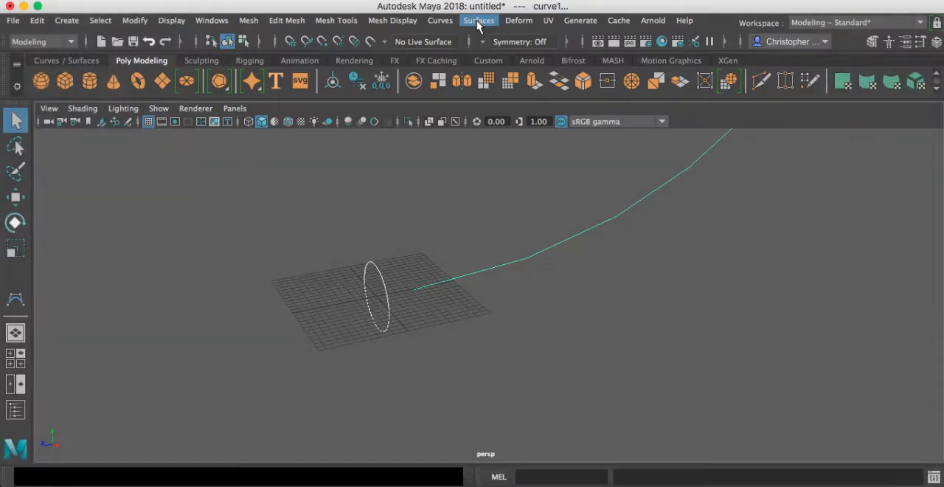
Step: Configure the surface Extrude options with the Tube style and the Component pivot
click(478, 21)
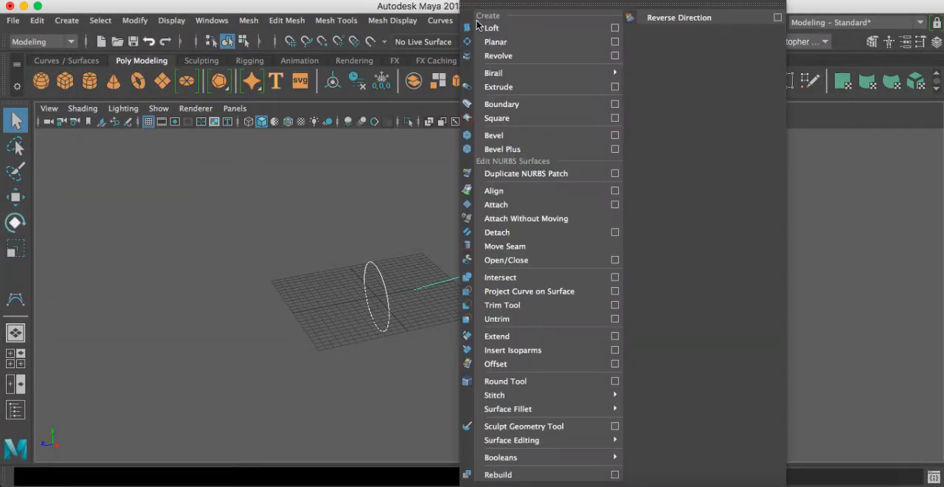
click(509, 88)
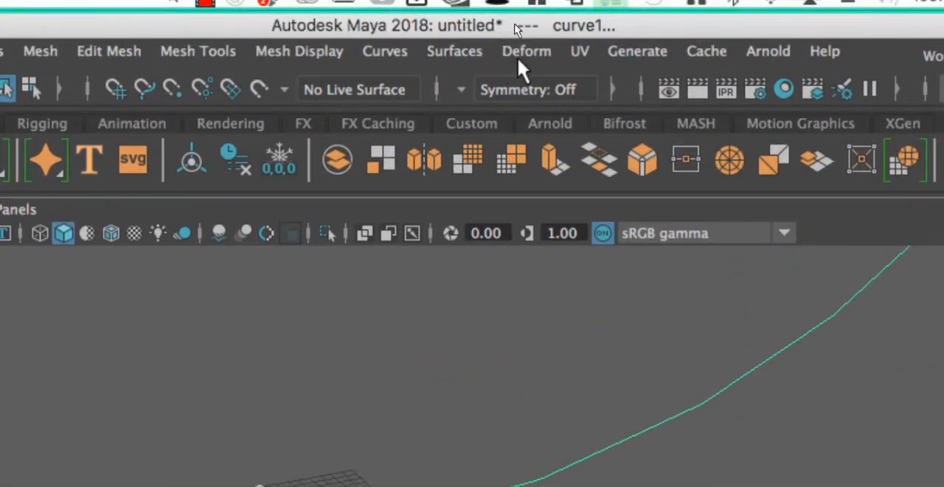
click(480, 50)
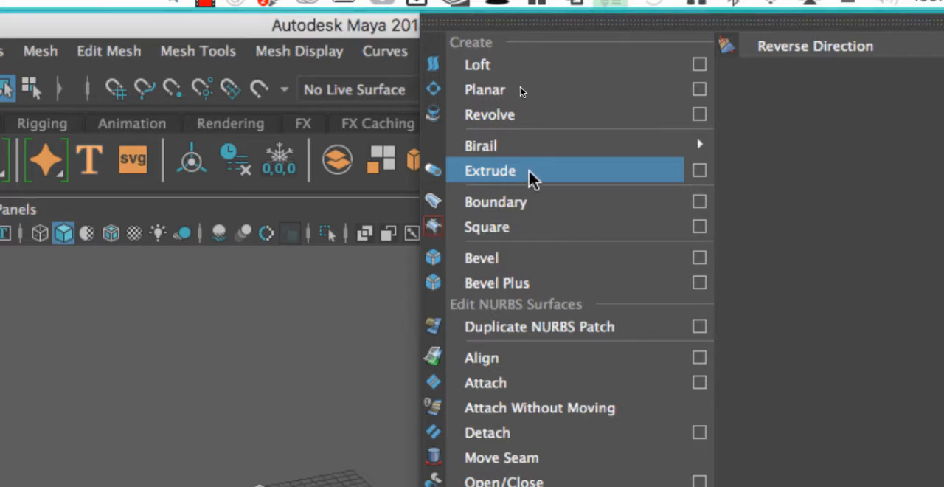
click(700, 171)
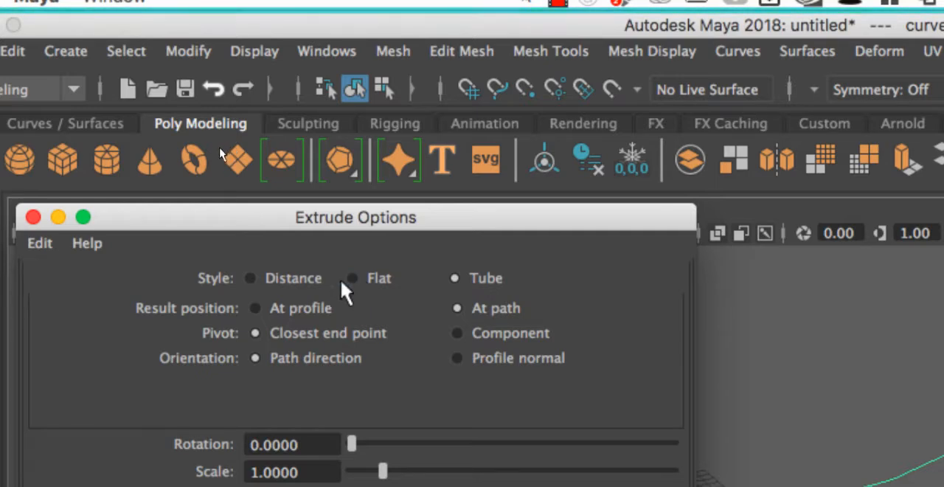
click(272, 275)
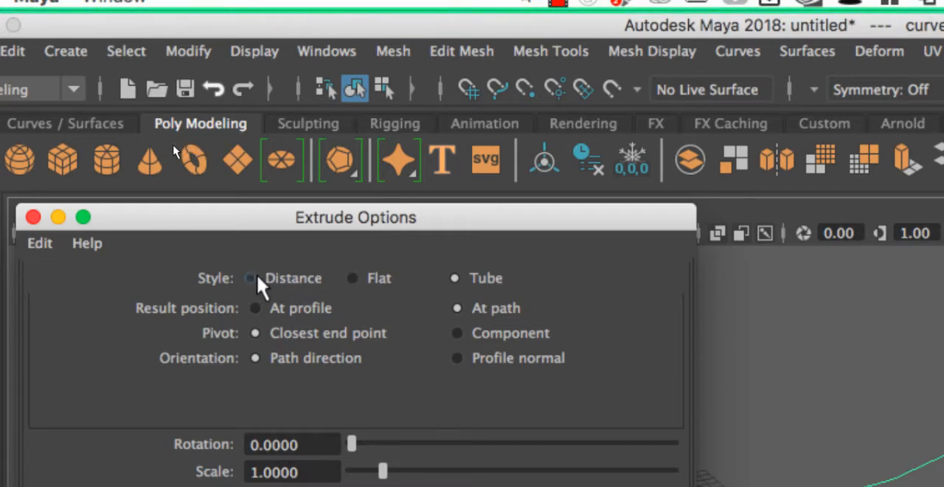
click(254, 278)
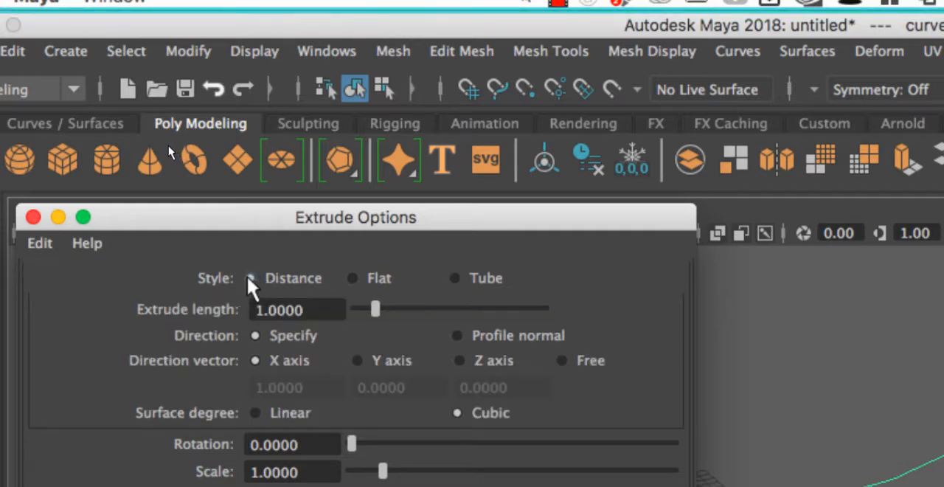
click(483, 275)
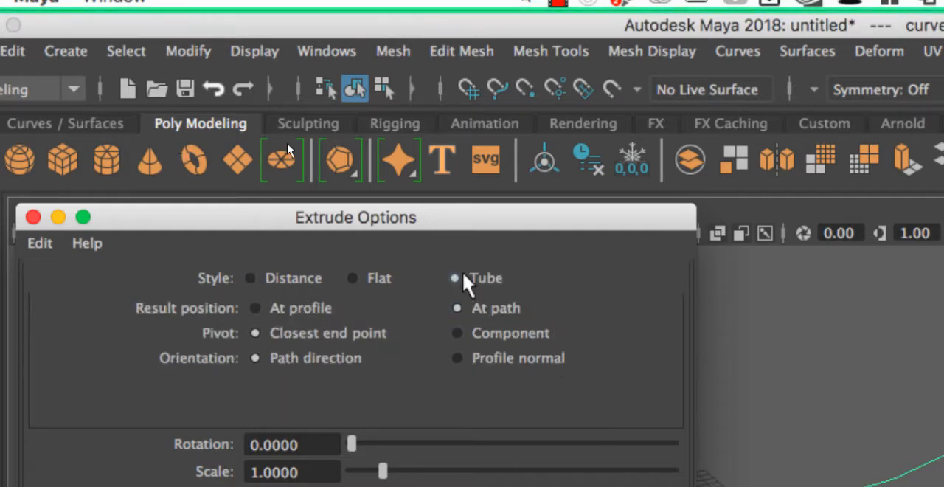
click(367, 276)
click(466, 276)
click(457, 332)
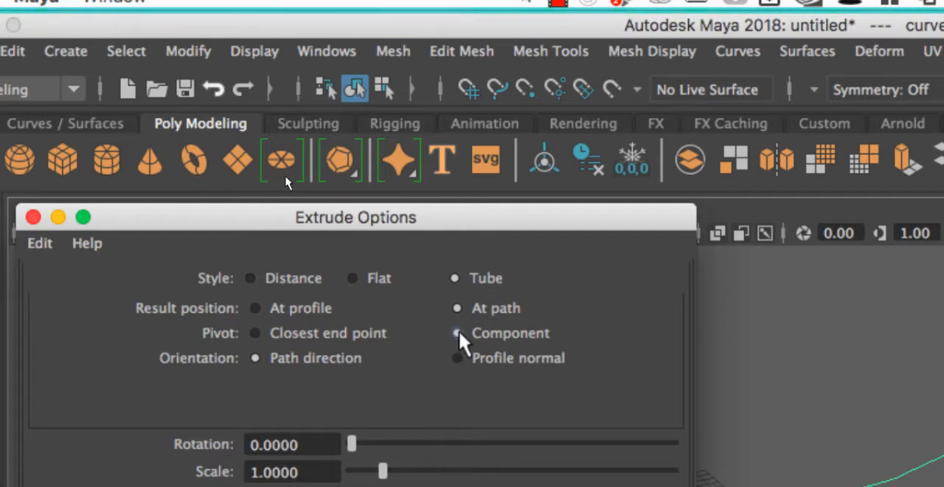
click(343, 331)
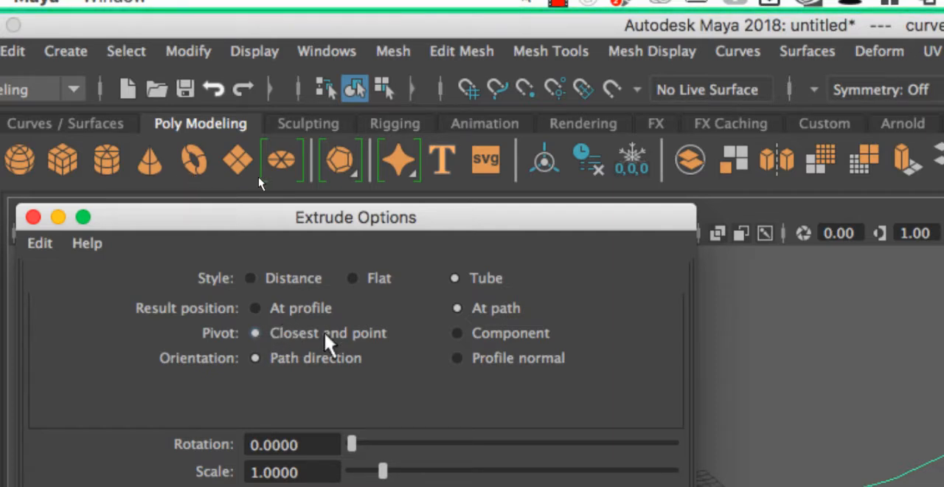
click(489, 331)
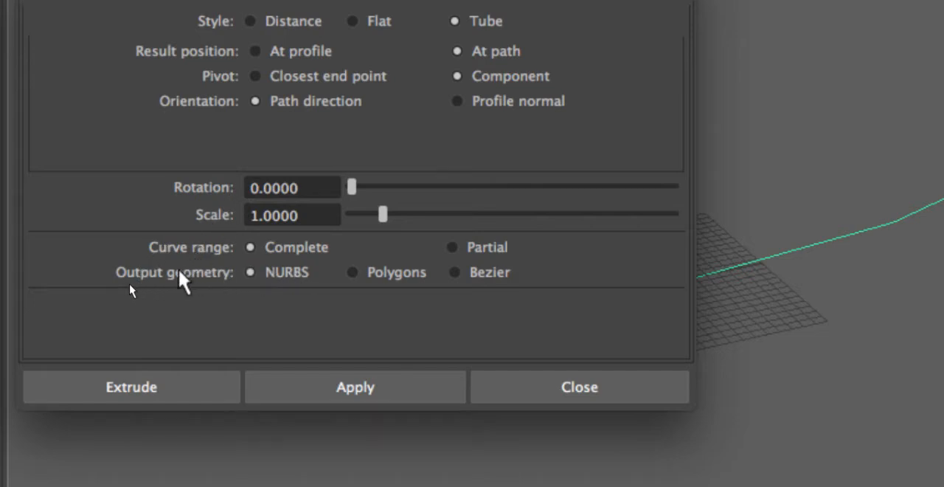
Step: Set the output geometry to NURBS and extrude the circle along the curve
click(353, 273)
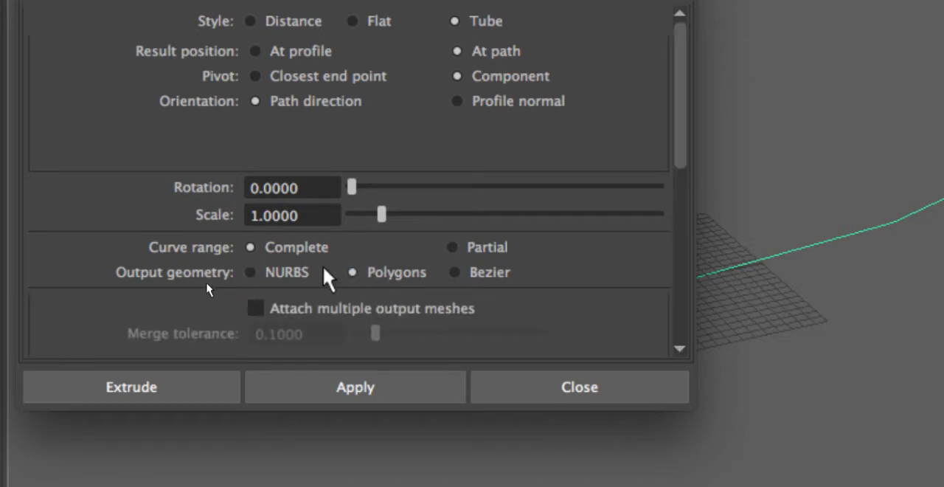
click(271, 276)
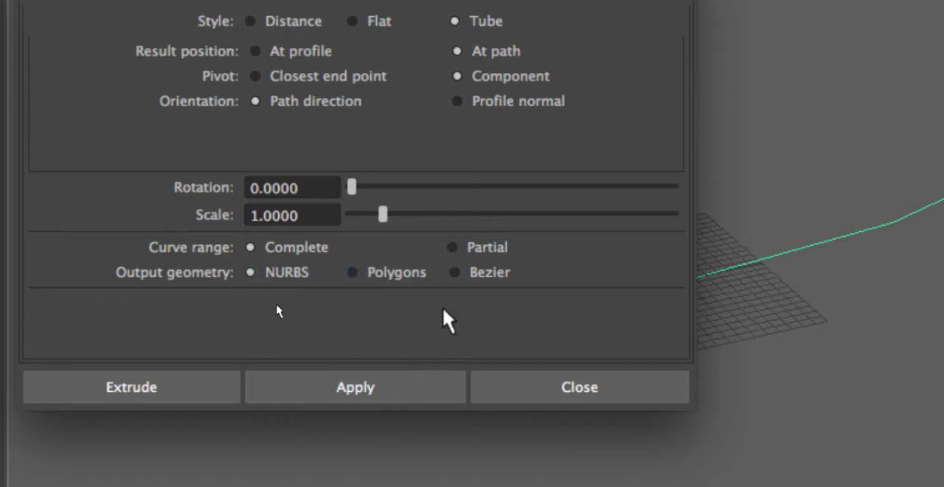
scroll(811, 295, down, 4)
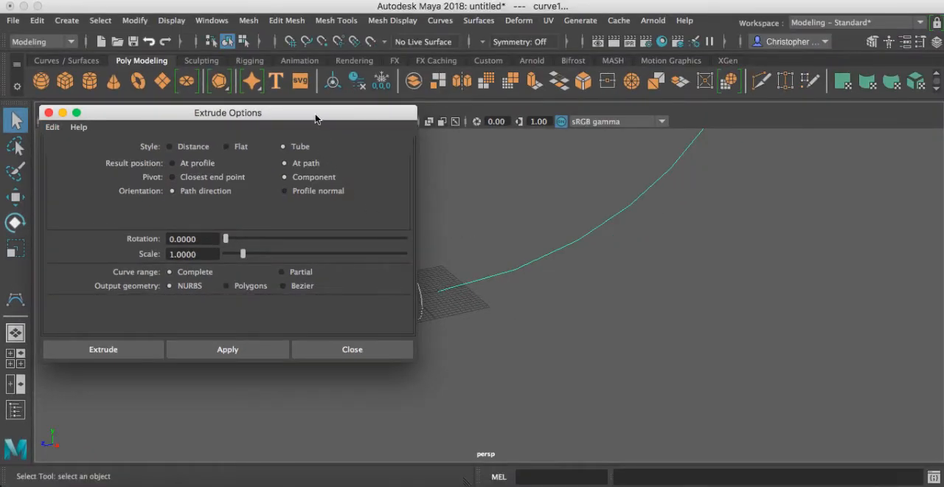
drag(316, 114, 865, 244)
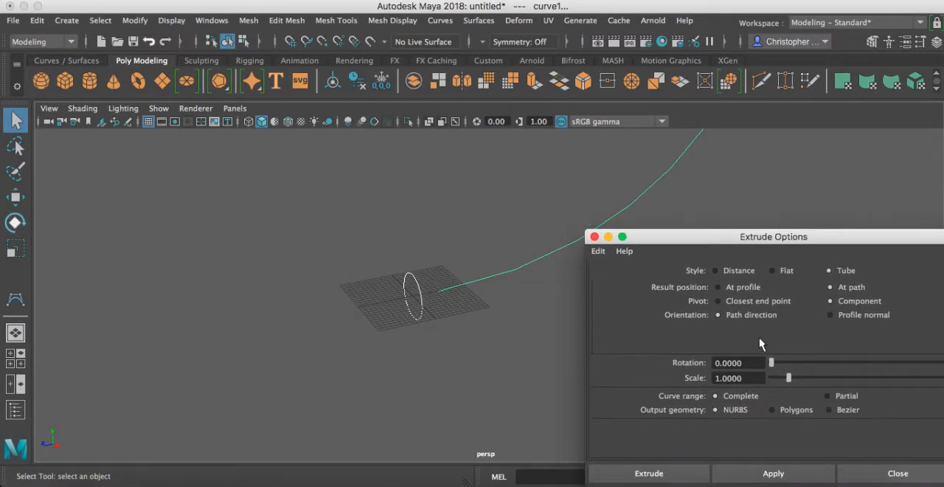
click(622, 479)
Step: Examine the extruded tube from several angles, checking how its surface is shaded along the path
alt+right_drag(702, 275, 461, 280)
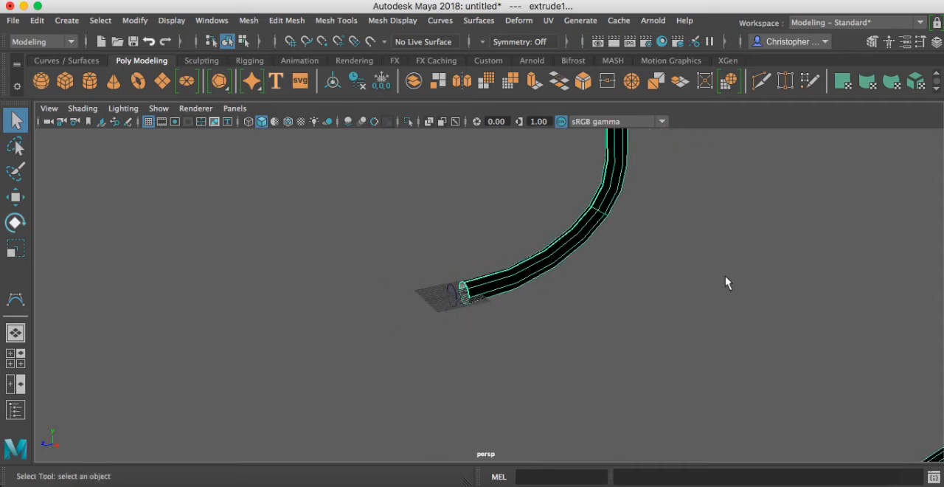
alt+middle_drag(733, 249, 622, 379)
alt+right_drag(694, 242, 391, 275)
alt+drag(281, 287, 596, 344)
alt+middle_drag(596, 345, 501, 345)
alt+right_drag(605, 344, 804, 342)
alt+middle_drag(337, 322, 501, 277)
alt+right_drag(360, 339, 509, 352)
alt+drag(512, 354, 497, 368)
click(497, 368)
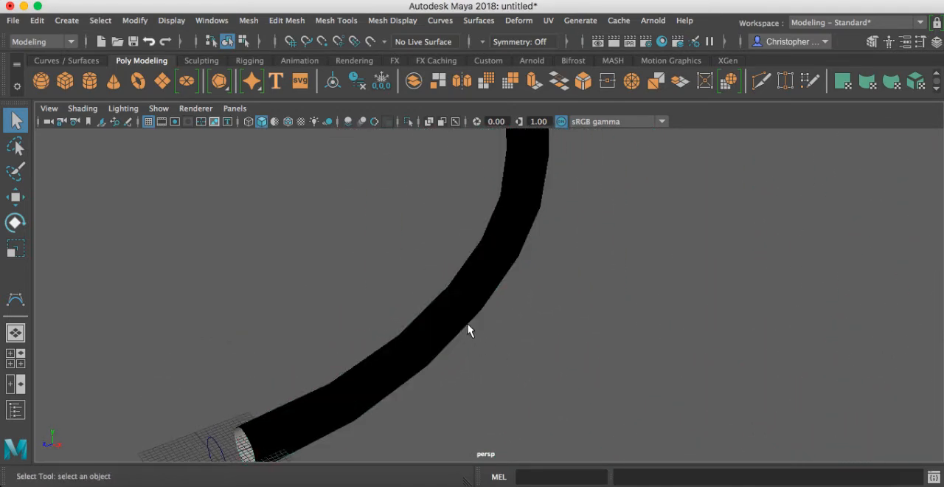
Step: Select the black-shaded extruded tube and reverse its surface direction
click(459, 338)
click(493, 297)
alt+drag(466, 330, 406, 316)
click(489, 280)
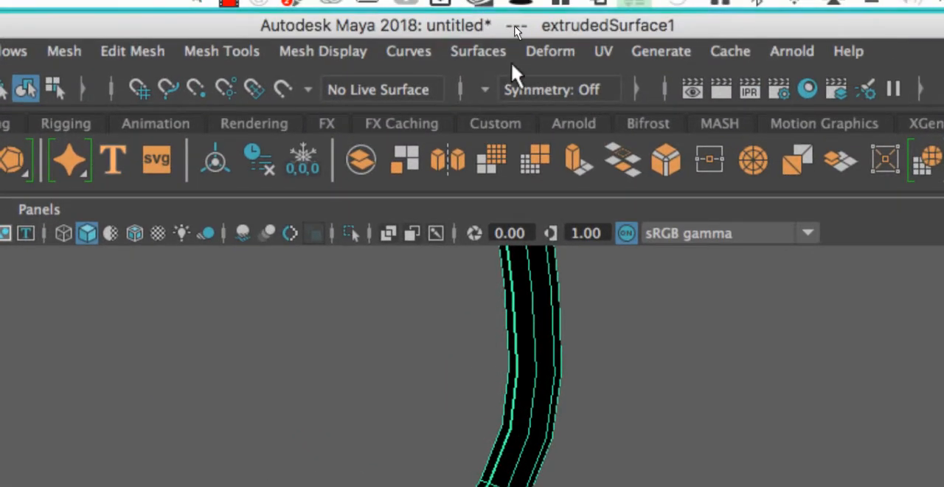
click(492, 53)
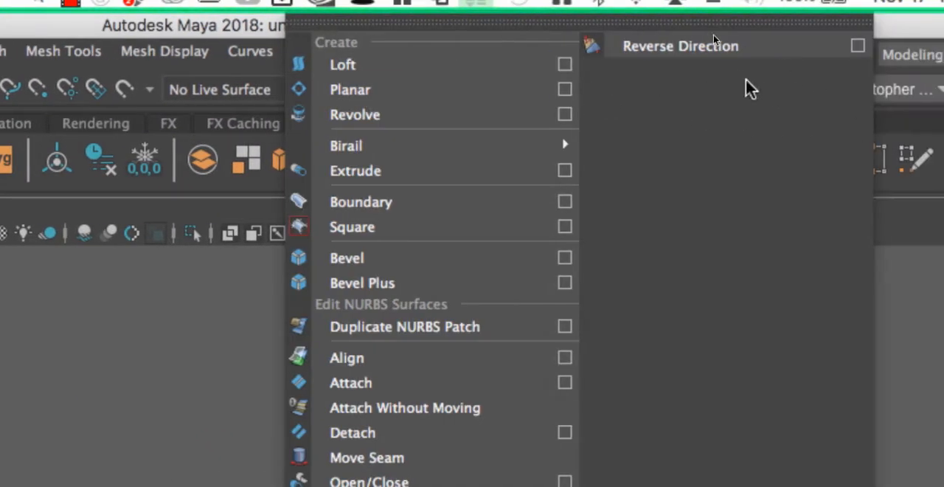
click(856, 50)
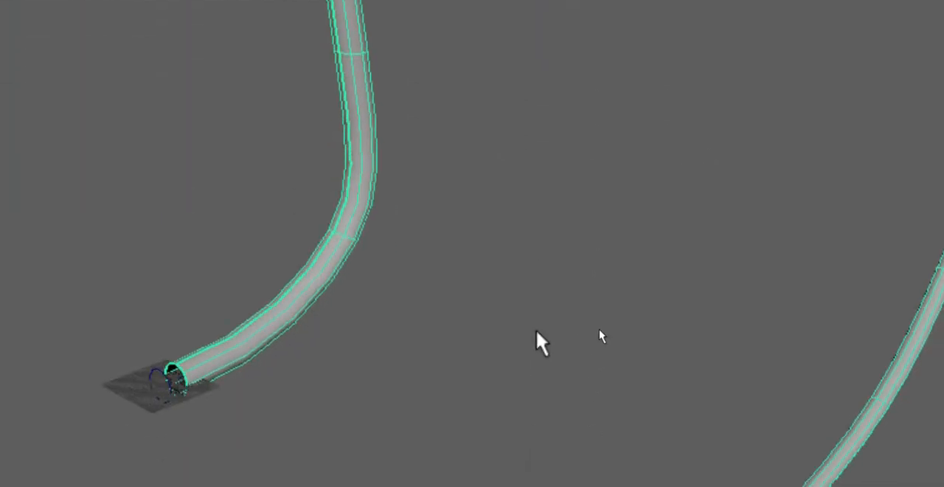
Step: Scale up the profile circle uniformly at the tube's open end to thicken the whole tube
alt+drag(536, 332, 446, 336)
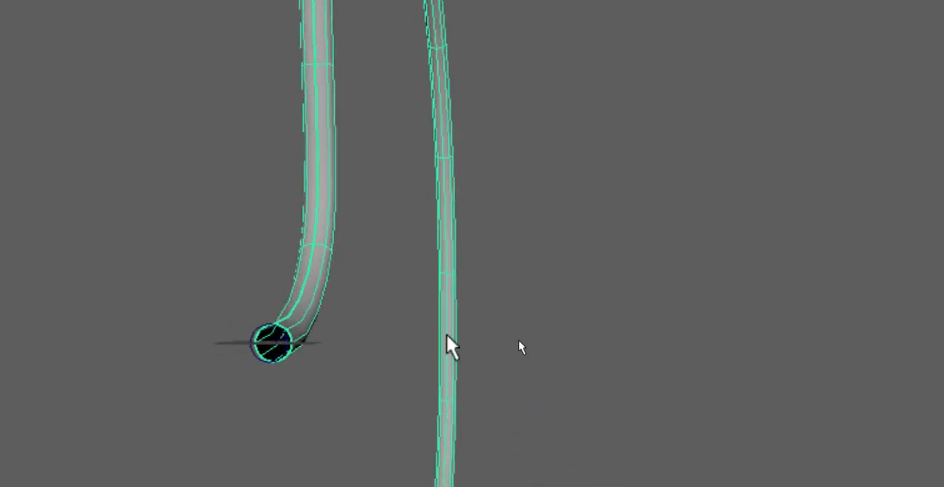
alt+middle_drag(435, 338, 495, 328)
alt+right_drag(348, 353, 675, 361)
alt+drag(675, 362, 602, 357)
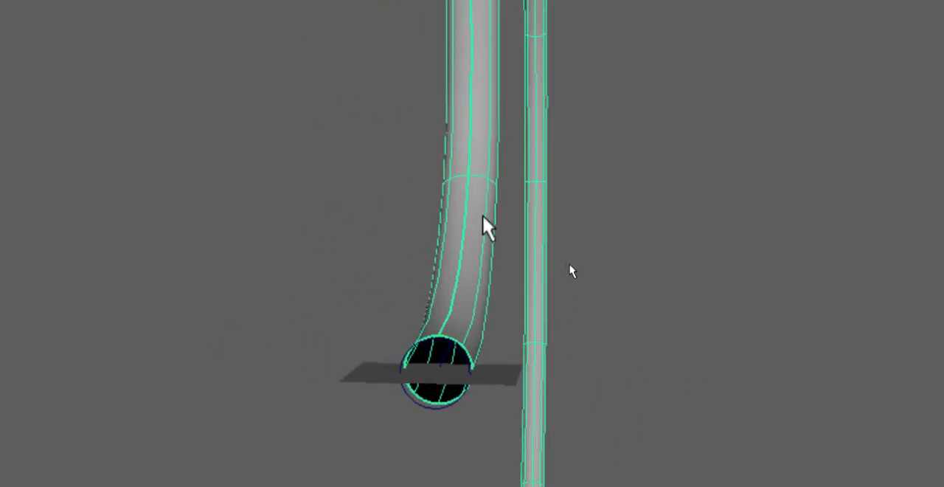
alt+drag(609, 280, 527, 278)
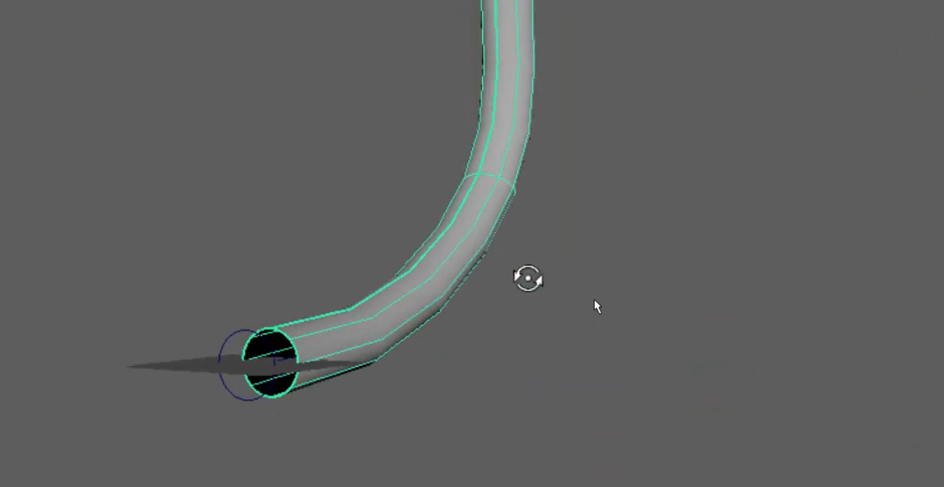
click(244, 330)
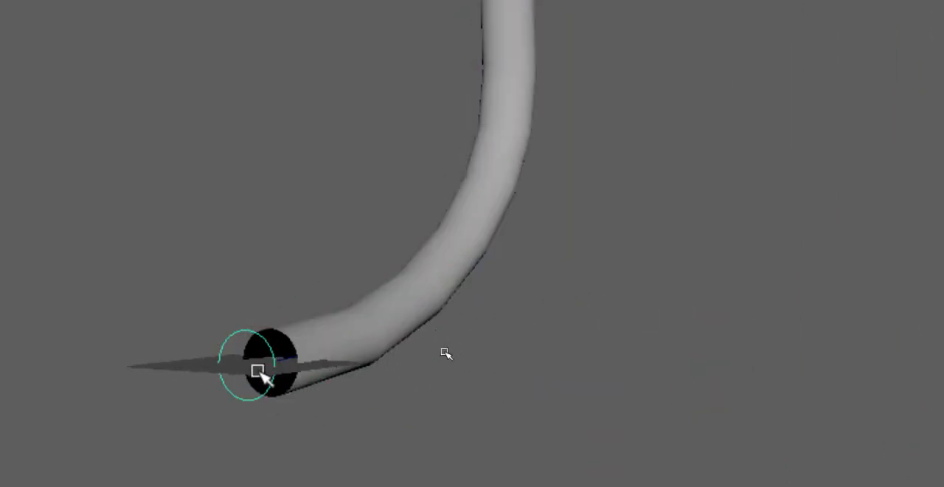
key(w)
alt+right_drag(258, 371, 451, 391)
drag(450, 388, 537, 398)
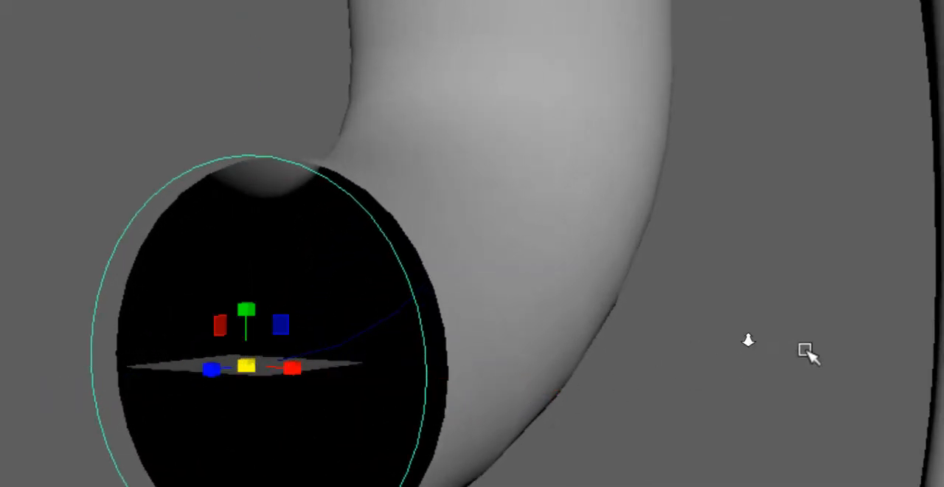
alt+right_drag(804, 352, 67, 314)
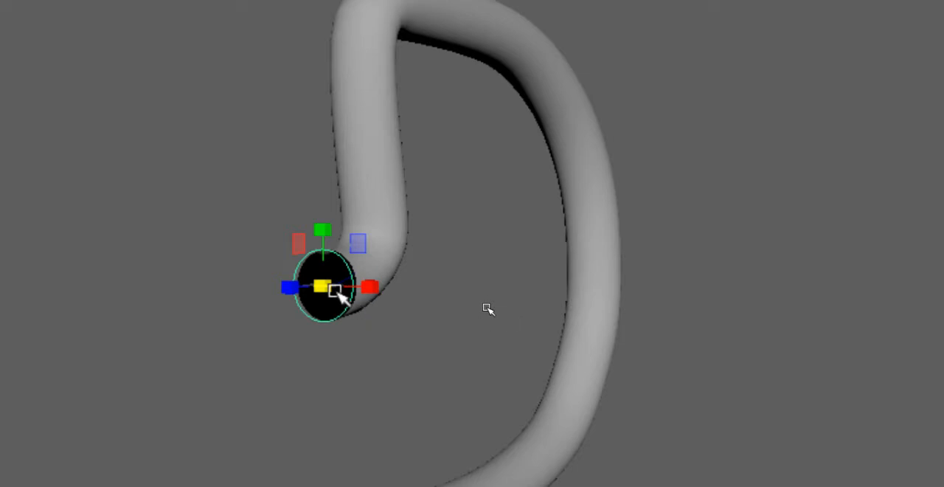
drag(333, 290, 347, 320)
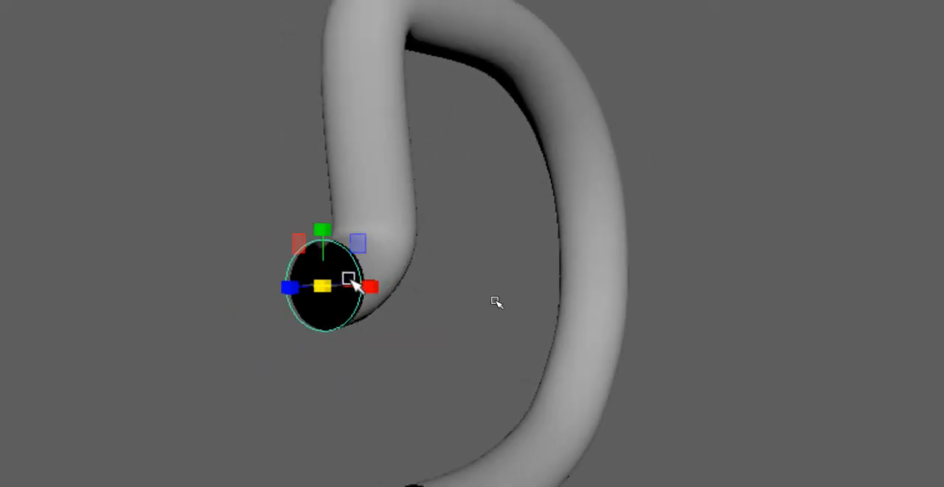
Step: Show the path curve's control vertices and move one near the curve's start sideways to reshape the tube
click(411, 323)
click(349, 278)
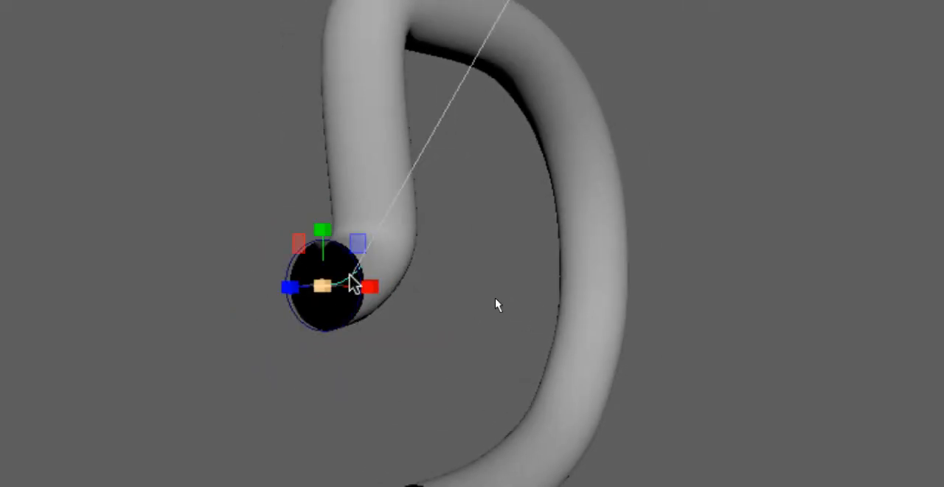
right_click(348, 278)
right_drag(346, 274, 251, 63)
alt+drag(369, 169, 526, 249)
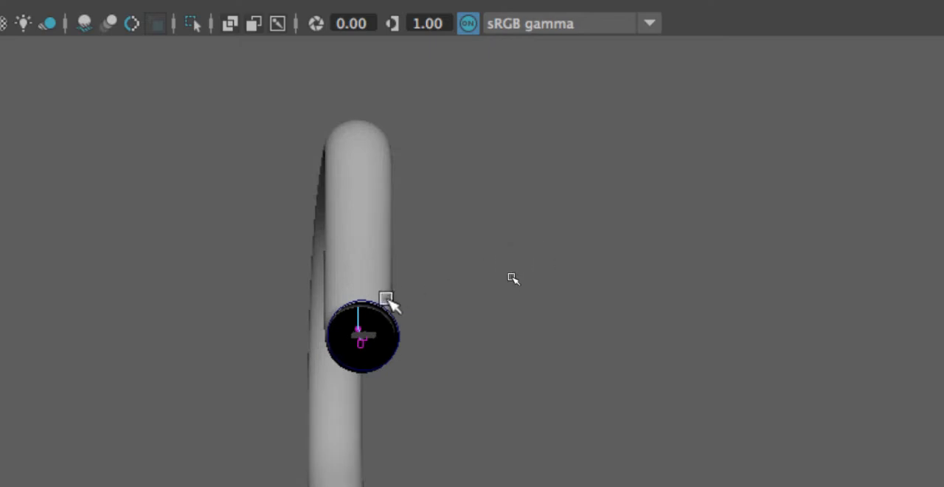
click(357, 325)
key(w)
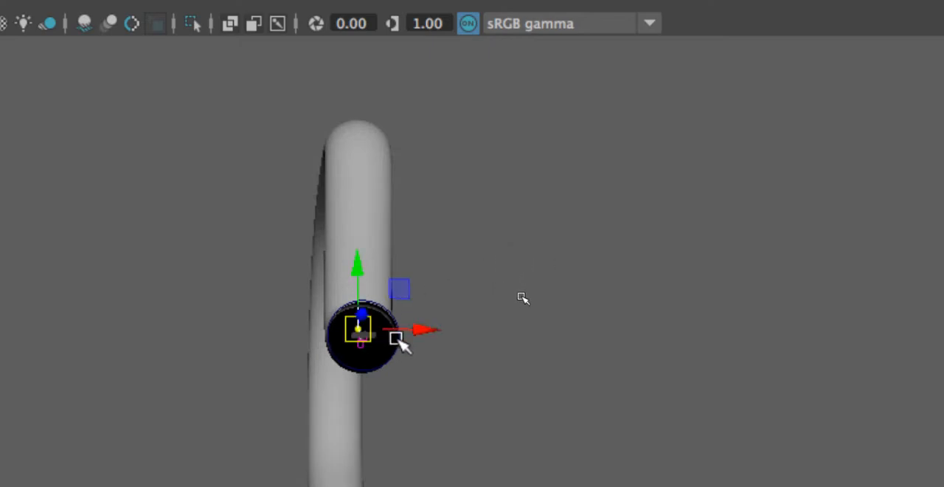
drag(428, 335, 459, 204)
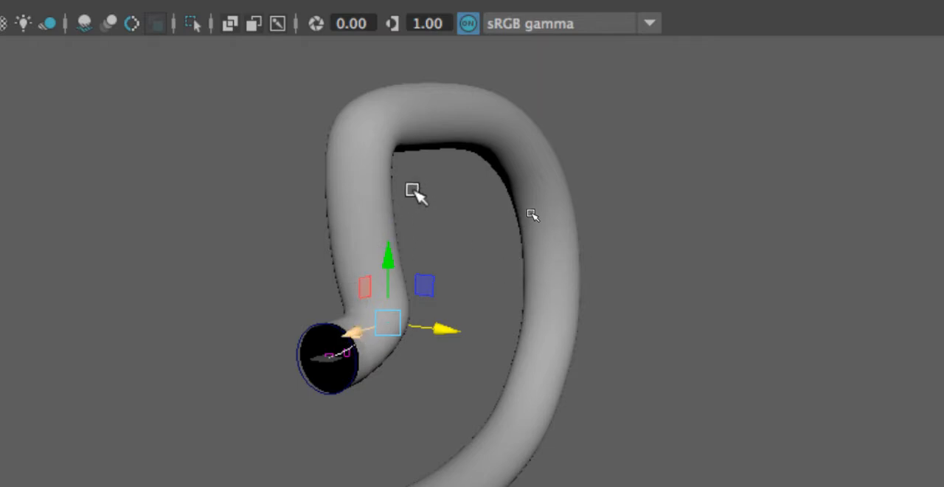
Step: Select the extruded tube surface and hide it
click(415, 121)
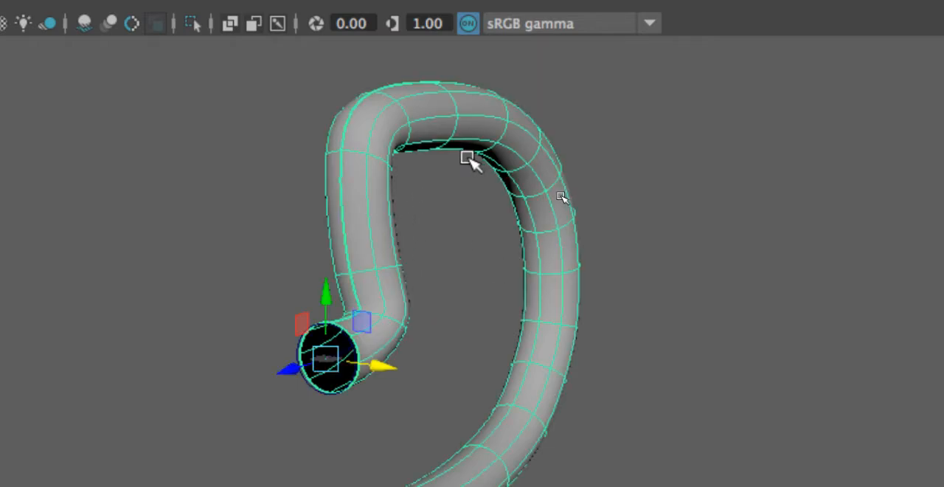
key(ctrl+h)
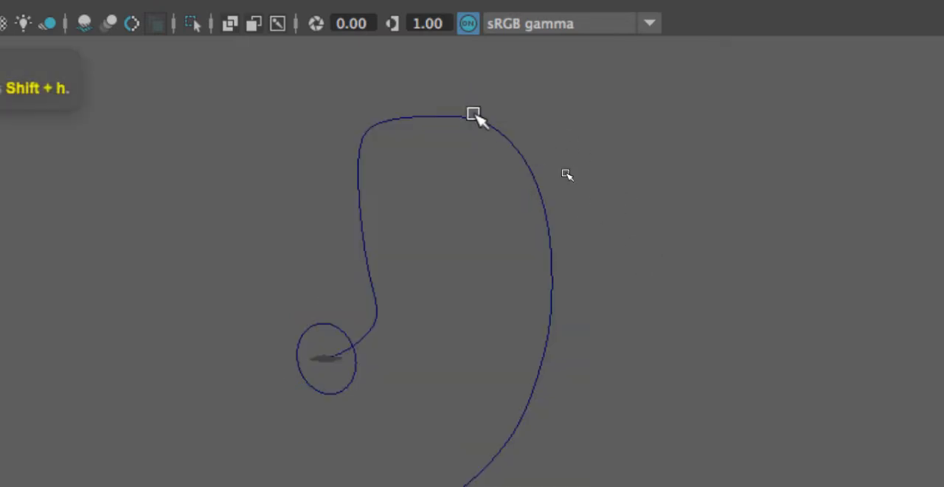
Step: Show the path curve's control vertices and move one on its upper bend outward, away from the loop's interior
click(464, 116)
right_drag(453, 118, 338, 44)
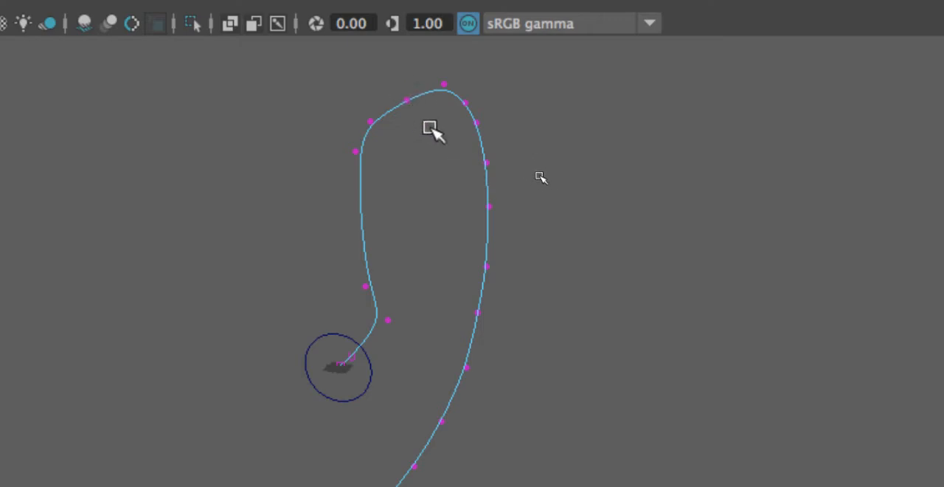
mouse_move(430, 127)
mouse_down()
mouse_move(402, 88)
mouse_move(425, 120)
mouse_up()
drag(478, 146, 351, 111)
Step: Move three more control vertices down the far side of the path curve alternately outward, inward and outward to form a zigzag
click(487, 159)
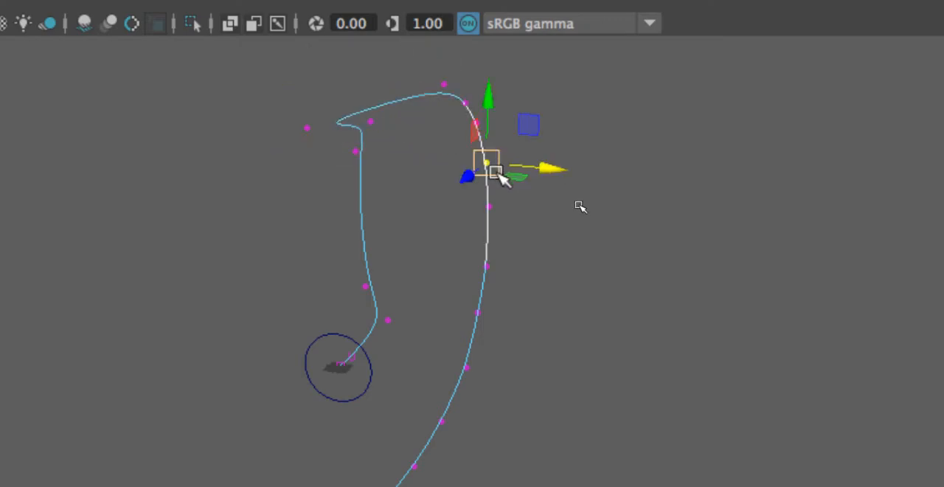
drag(553, 174, 643, 190)
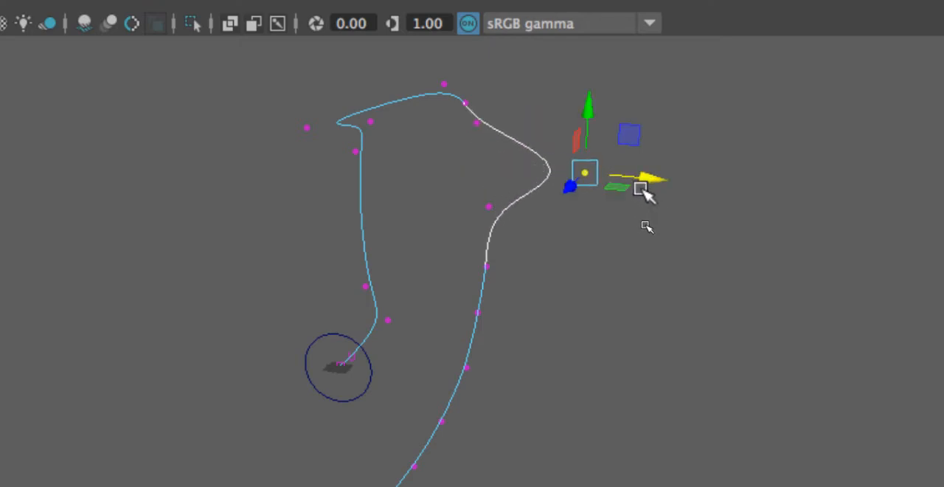
click(478, 313)
drag(520, 321, 405, 304)
click(442, 421)
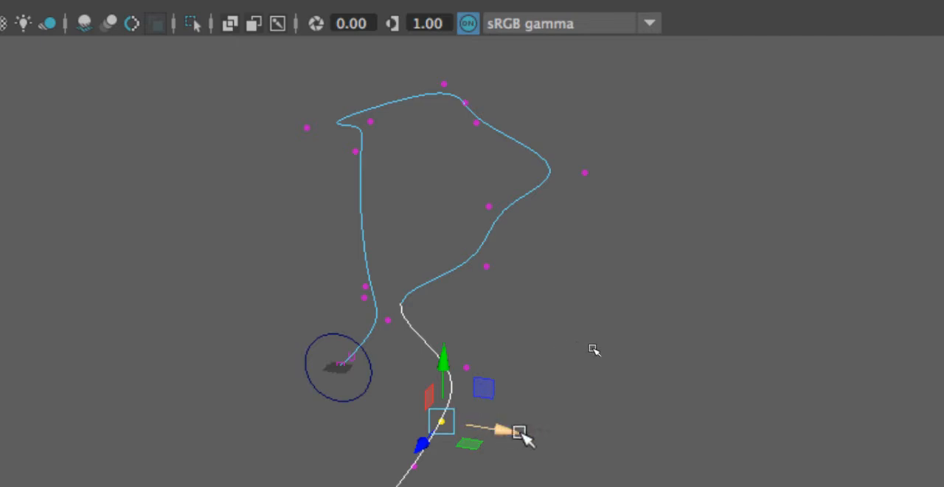
drag(521, 433, 614, 443)
alt+drag(672, 209, 738, 196)
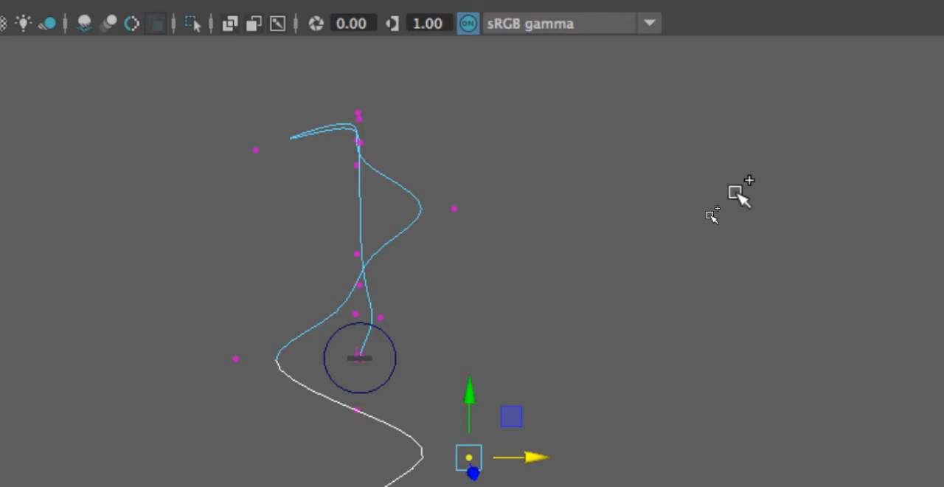
Step: Show the last hidden tube surface and inspect how it follows the reshaped path
key(ctrl+shift+h)
alt+drag(693, 236, 573, 302)
alt+right_drag(575, 295, 476, 333)
alt+drag(475, 333, 509, 317)
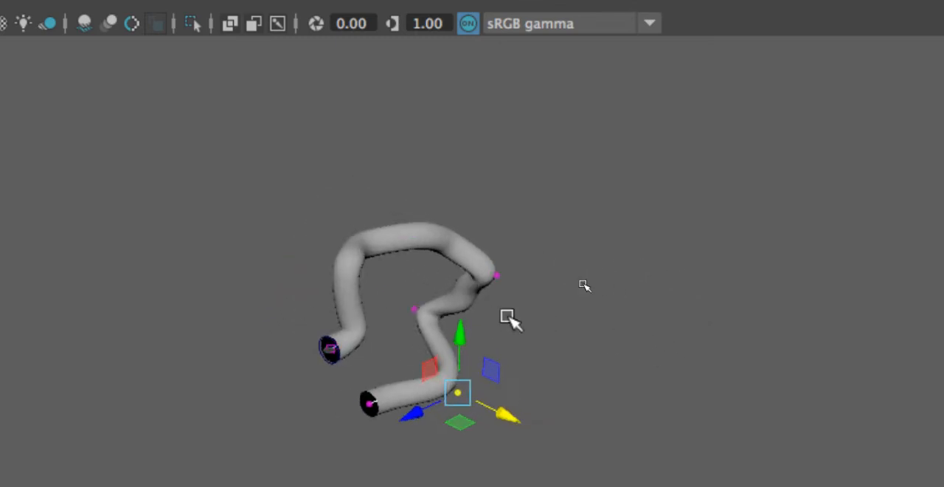
Step: Delete the tube with its path curve, along with the leftover profile circle
drag(241, 102, 679, 470)
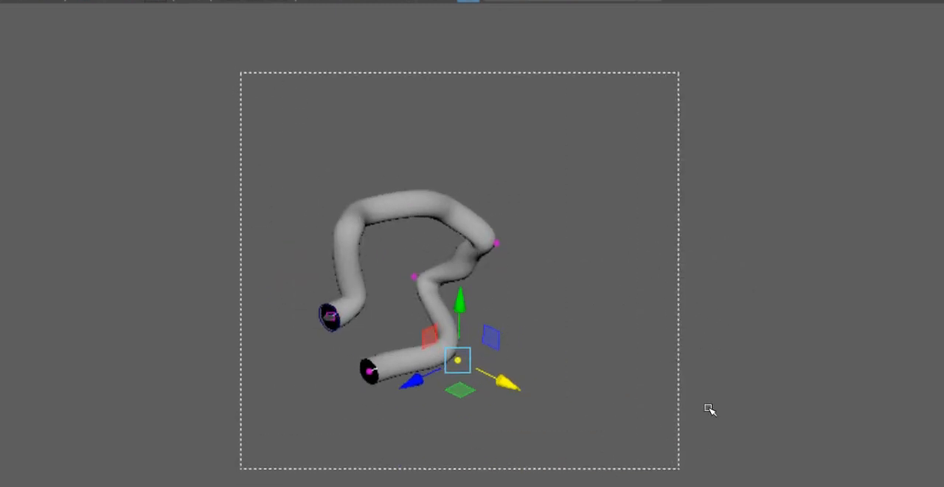
key(Delete)
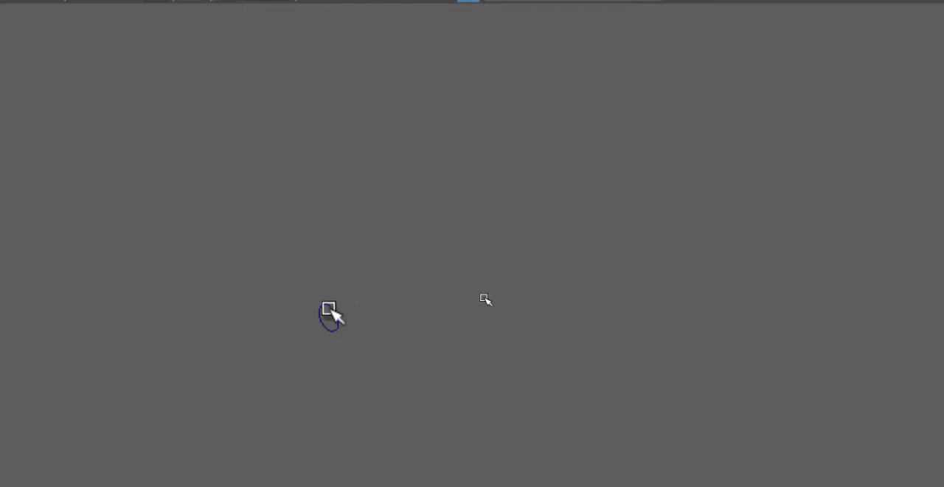
click(329, 308)
Step: Draw a CV curve in the top view as a clockwise spiral of about three widening turns around the origin
key(space)
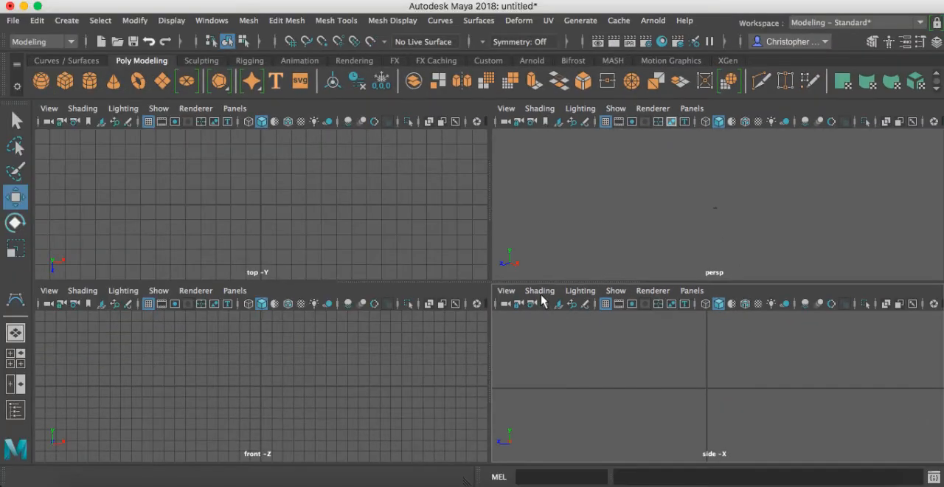
key(space)
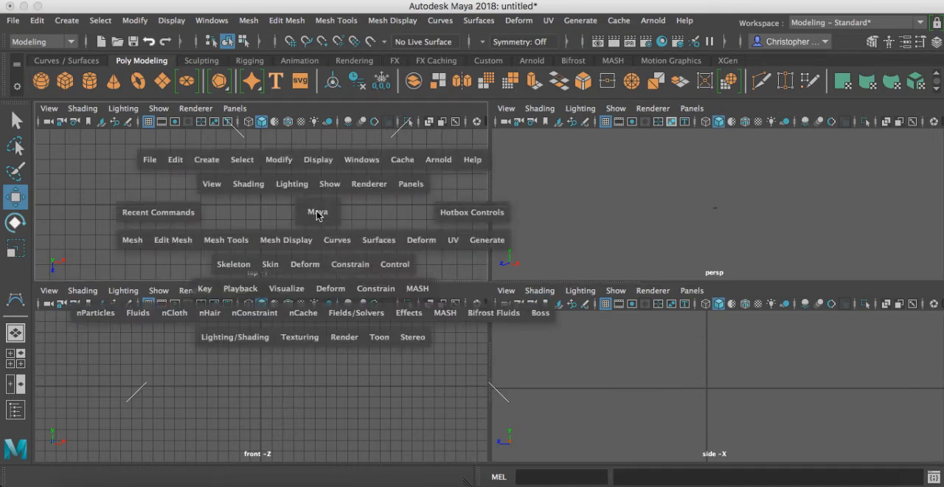
scroll(435, 245, down, 5)
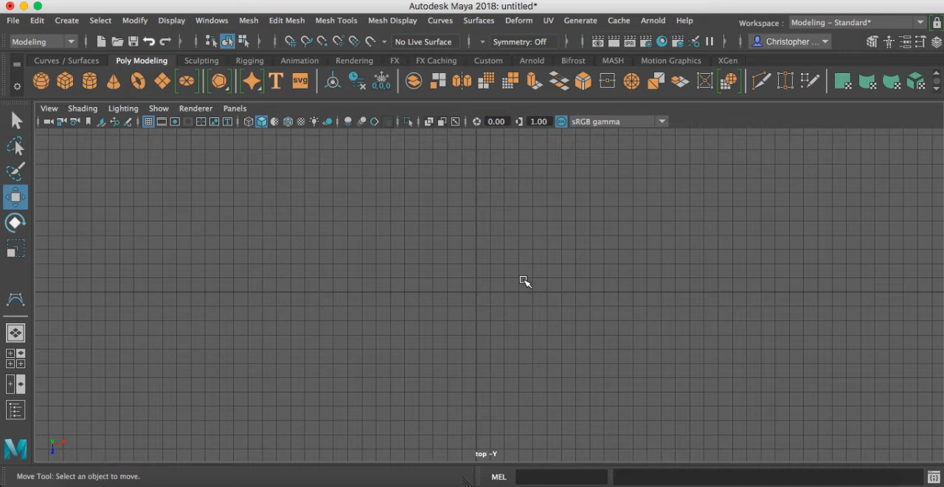
scroll(457, 294, up, 5)
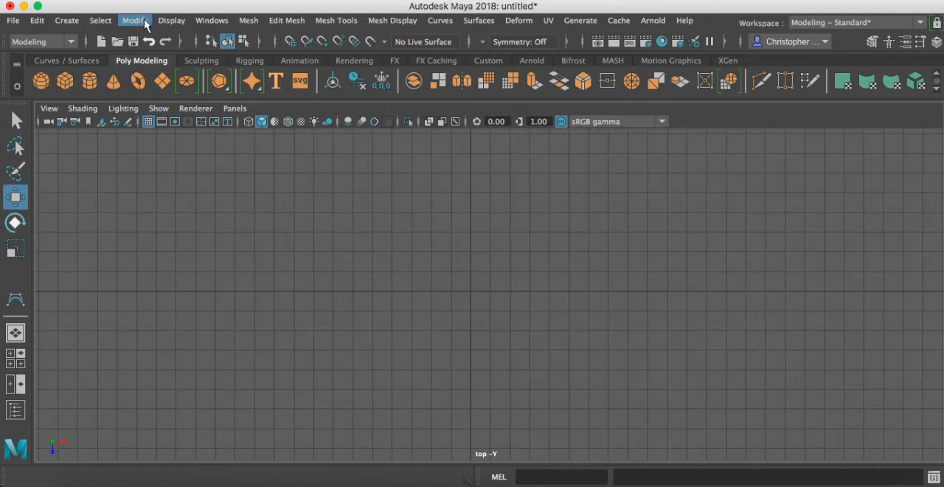
click(66, 19)
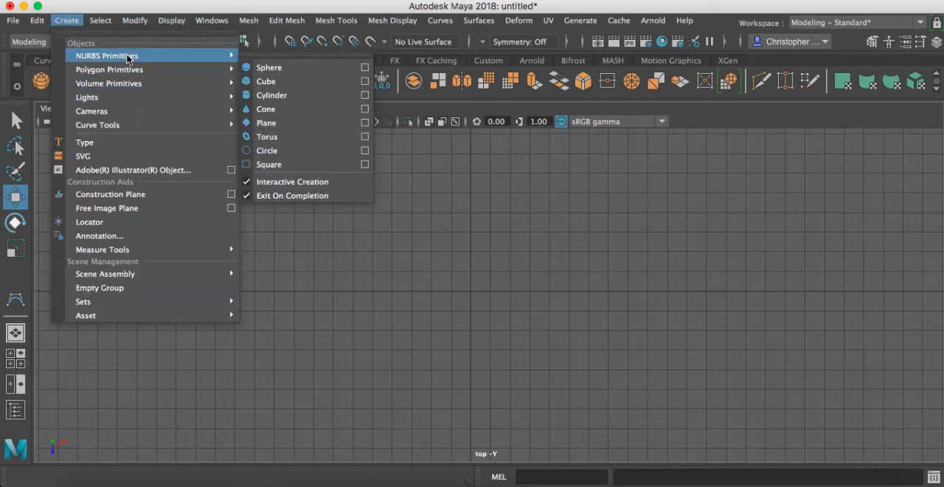
mouse_move(134, 128)
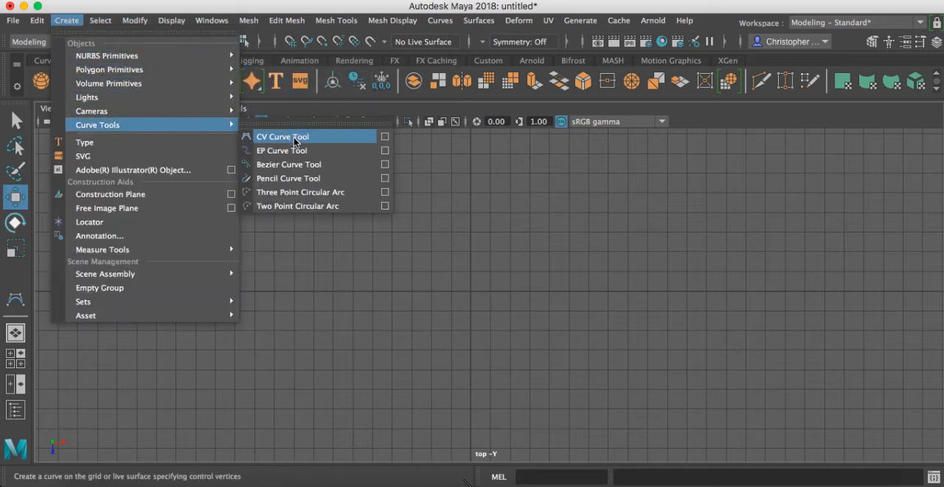
click(295, 137)
scroll(607, 259, down, 4)
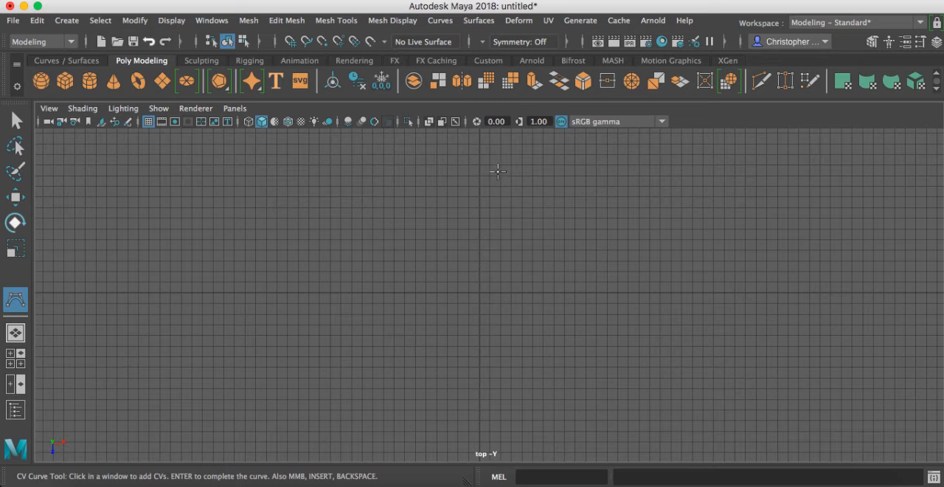
click(483, 160)
click(658, 192)
click(681, 277)
click(698, 390)
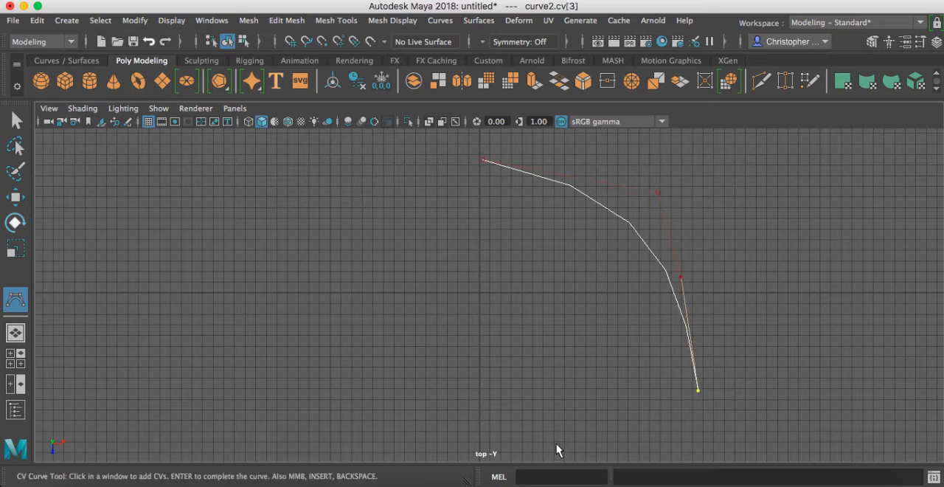
click(532, 440)
click(409, 420)
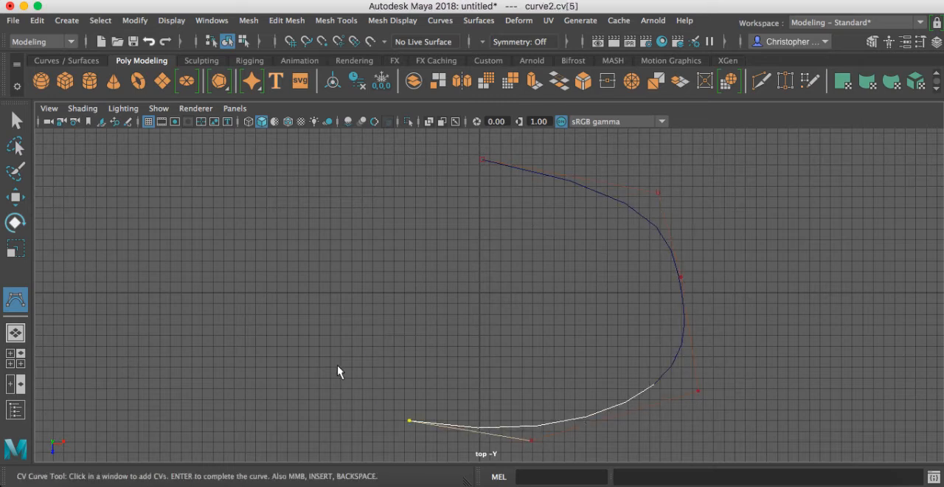
click(342, 364)
click(325, 256)
click(341, 219)
click(422, 176)
click(457, 153)
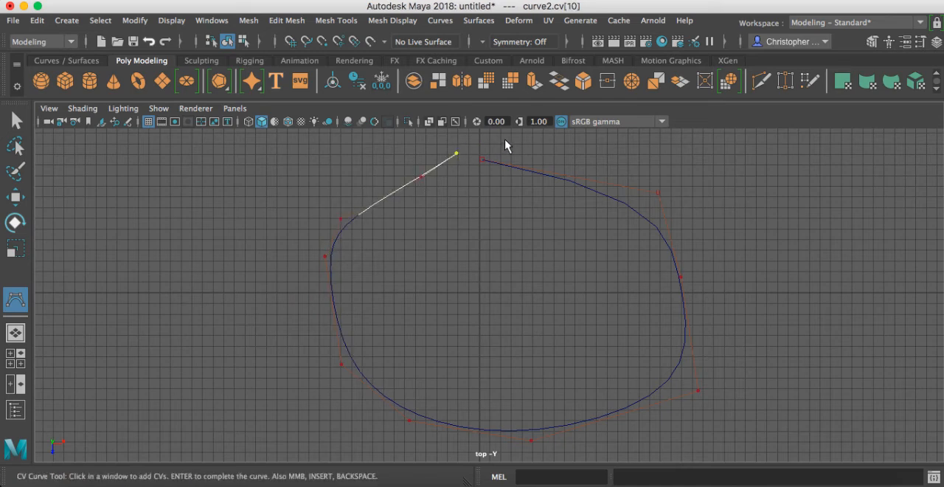
click(521, 140)
click(596, 148)
click(672, 162)
click(732, 208)
click(780, 311)
click(774, 388)
click(761, 415)
scroll(524, 344, up, 3)
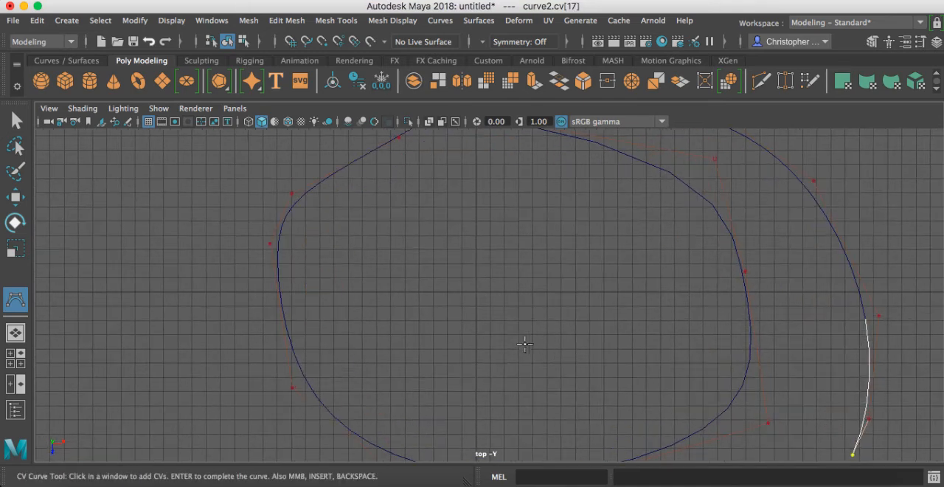
scroll(525, 344, down, 4)
click(529, 446)
click(481, 443)
click(406, 423)
click(355, 378)
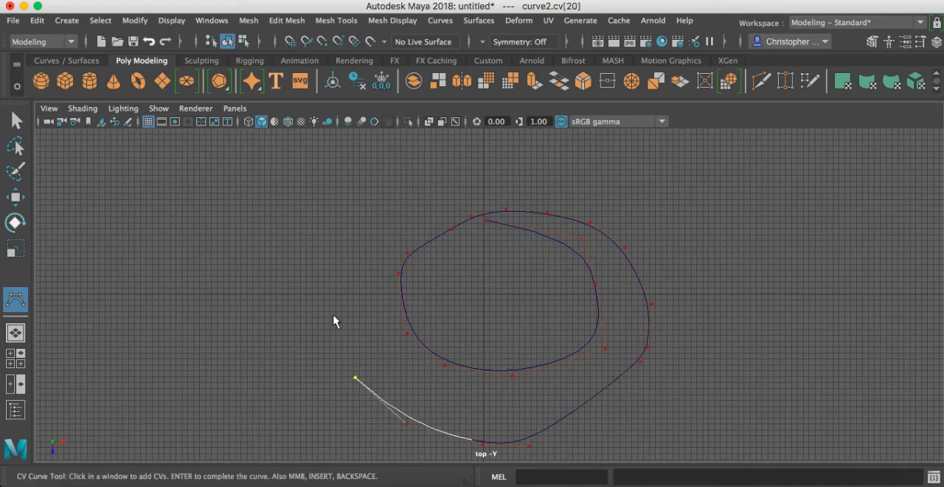
click(333, 300)
click(329, 250)
click(338, 222)
click(368, 187)
click(427, 152)
click(478, 155)
click(520, 153)
click(597, 158)
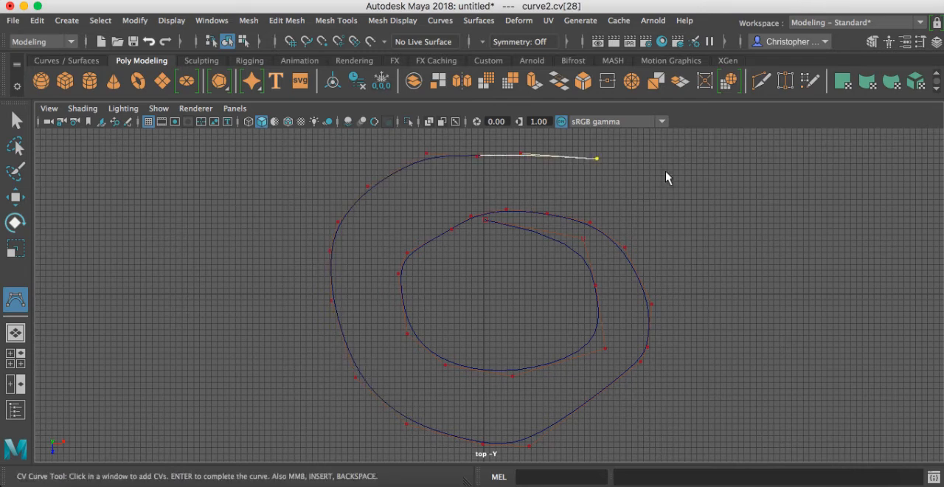
click(665, 176)
click(701, 212)
click(708, 229)
click(727, 321)
click(725, 393)
click(717, 415)
scroll(599, 376, down, 3)
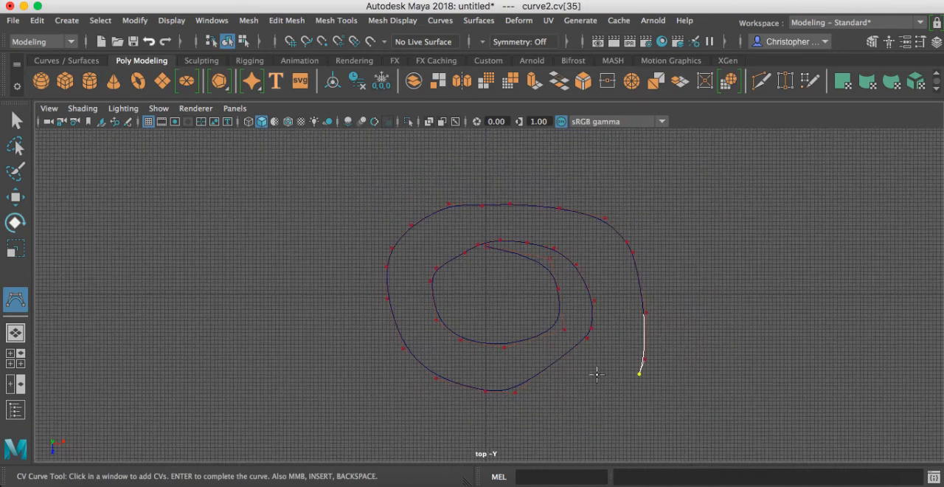
click(580, 422)
click(514, 436)
click(448, 435)
click(399, 425)
click(351, 389)
click(323, 327)
click(316, 267)
click(326, 230)
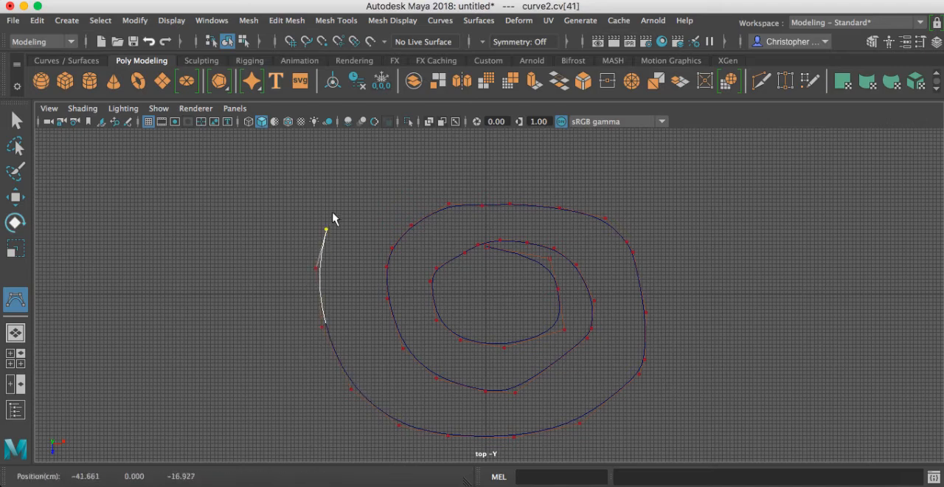
click(339, 200)
click(367, 171)
click(477, 158)
key(w)
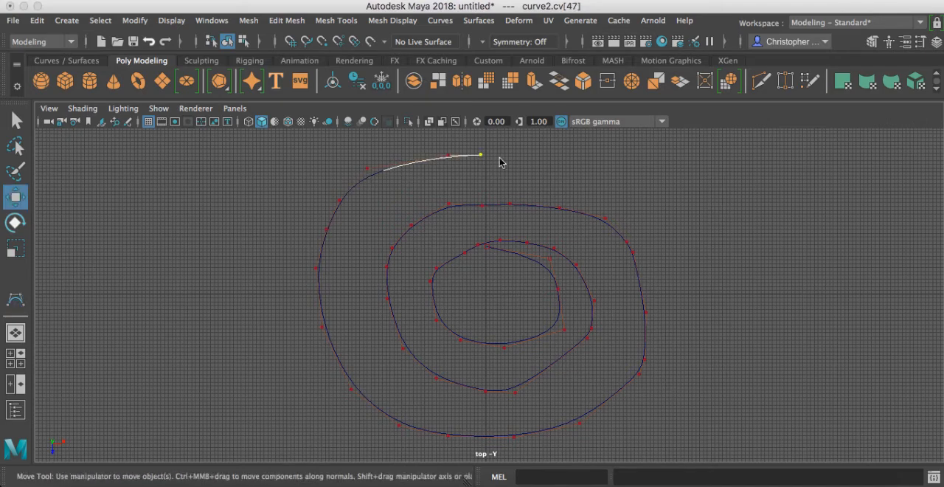
Step: Frame the spiral curve in the perspective view and examine its outer end from several angles
key(7)
key(space)
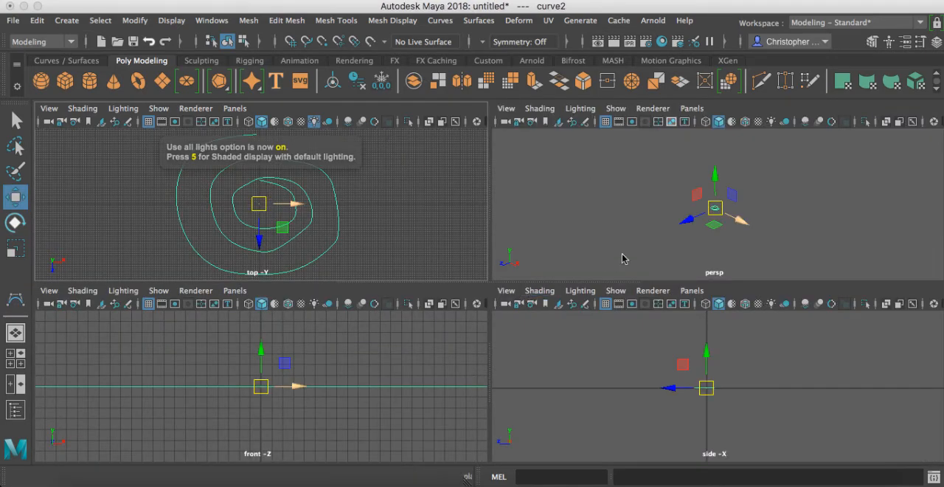
key(f)
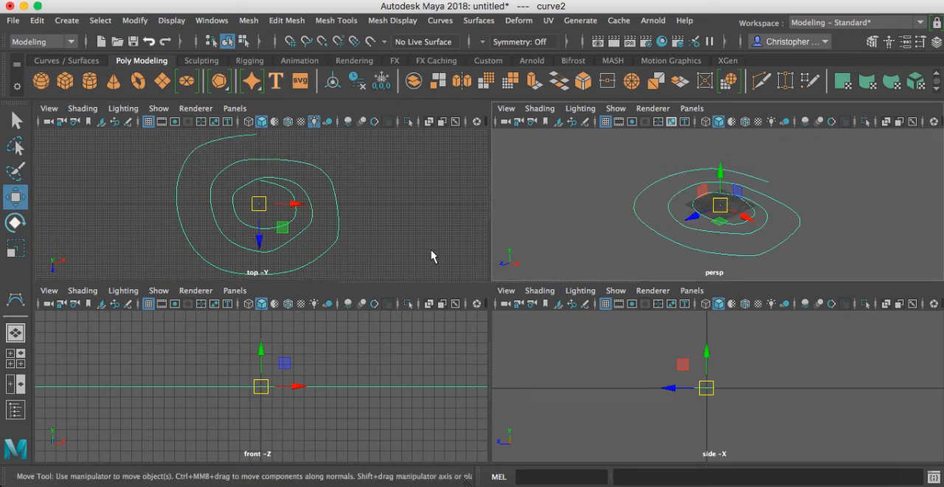
alt+drag(785, 233, 696, 210)
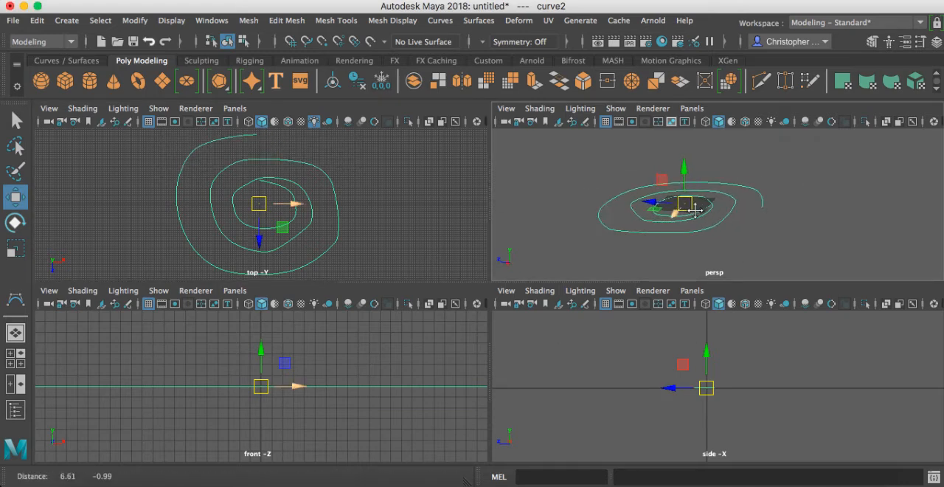
alt+middle_drag(696, 210, 631, 211)
alt+right_drag(681, 224, 745, 225)
alt+drag(665, 225, 687, 217)
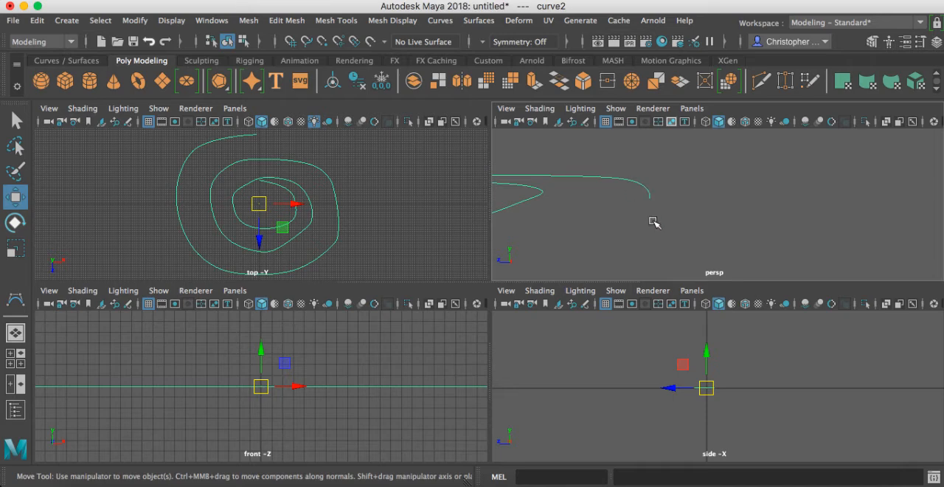
alt+drag(654, 222, 653, 215)
alt+right_drag(657, 215, 684, 215)
alt+drag(645, 217, 627, 196)
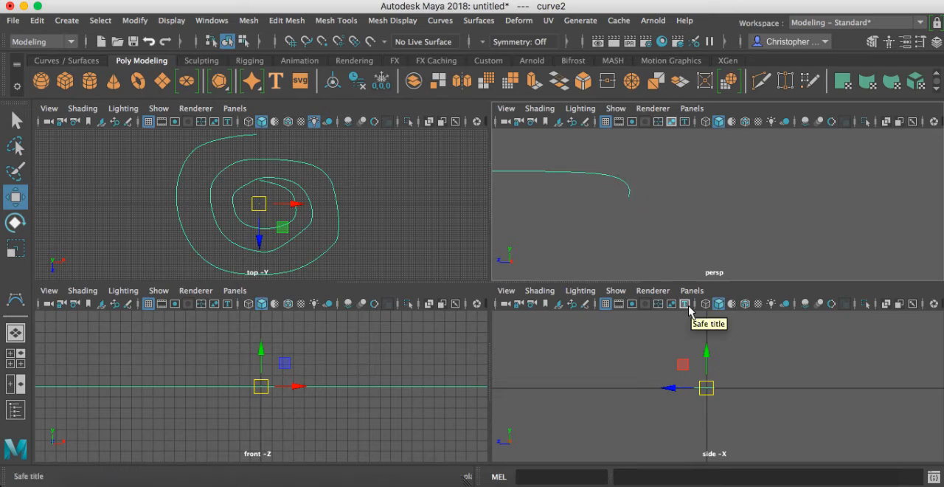
alt+drag(636, 223, 642, 214)
Step: Draw a NURBS square in the side view just beyond the outer end of the spiral curve
key(space)
alt+right_drag(541, 334, 927, 371)
alt+right_drag(392, 313, 915, 348)
alt+right_drag(390, 206, 649, 275)
click(66, 20)
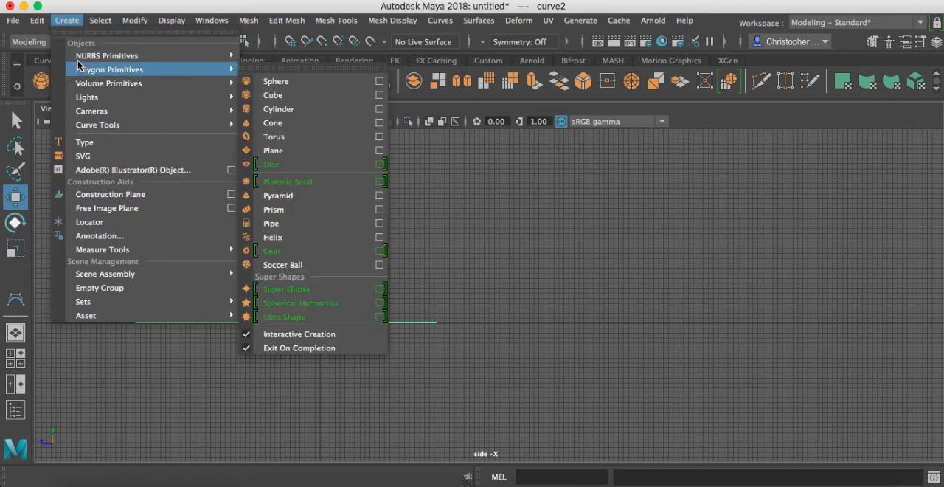
mouse_move(112, 57)
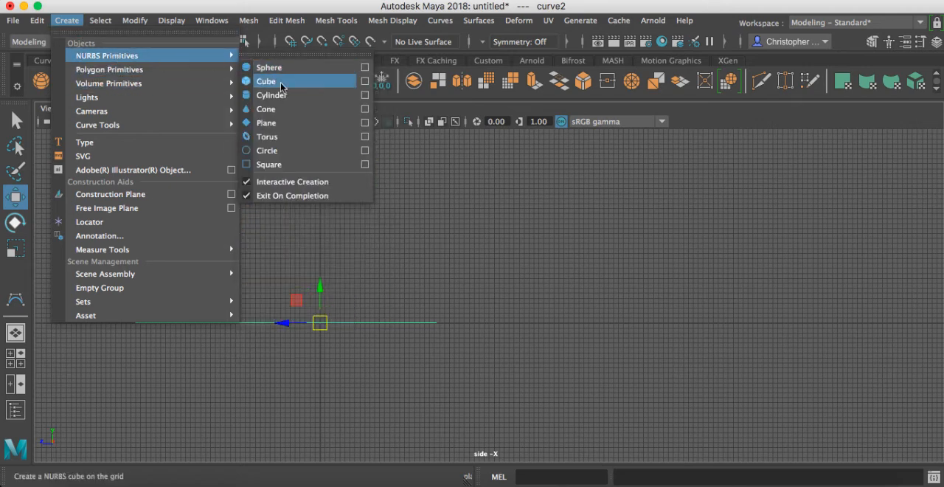
click(283, 167)
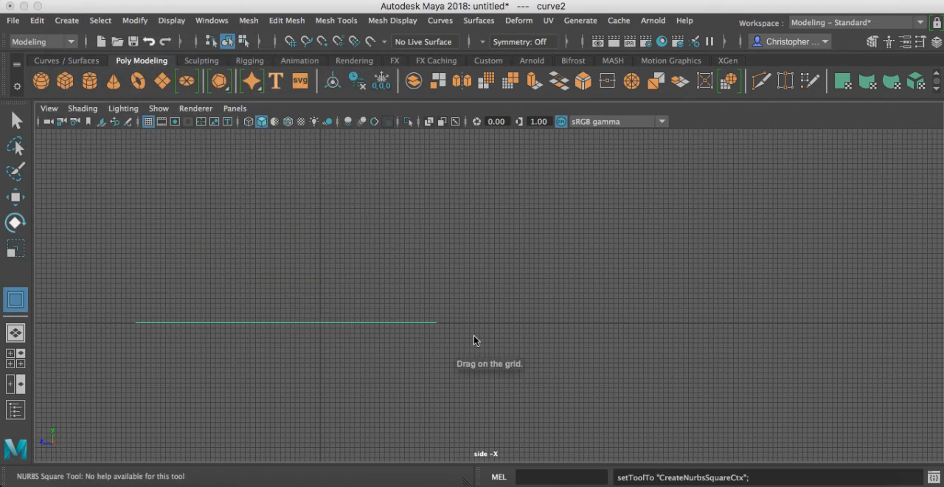
drag(486, 320, 558, 372)
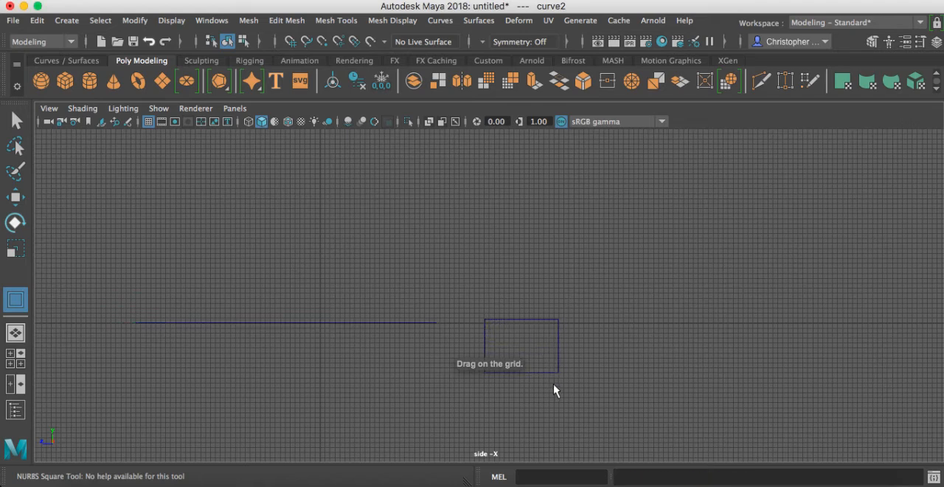
drag(562, 404, 562, 402)
Step: Rotate the NURBS square about 88° around its vertical axis in the perspective view
key(space)
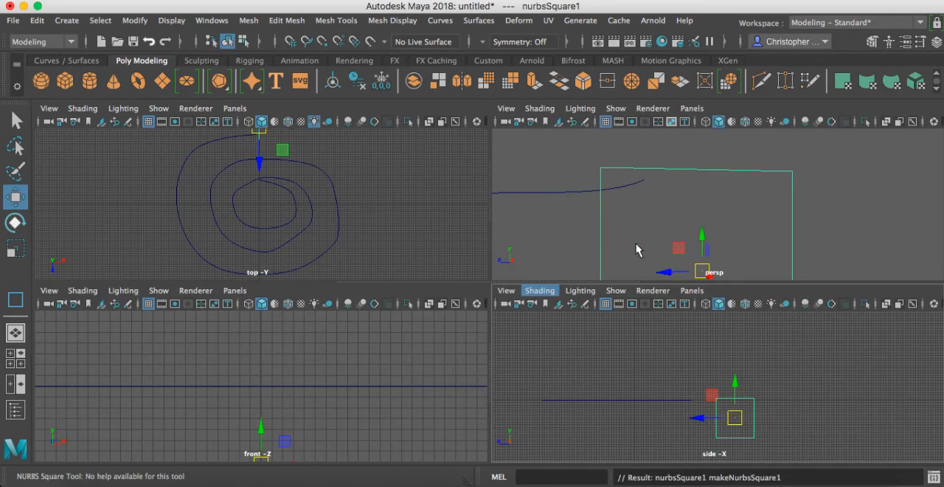
alt+drag(581, 200, 683, 213)
alt+middle_drag(683, 213, 639, 185)
alt+right_drag(640, 187, 844, 253)
alt+right_drag(663, 207, 615, 192)
alt+middle_drag(615, 192, 847, 247)
alt+right_drag(847, 246, 727, 244)
key(e)
drag(743, 225, 876, 216)
drag(745, 228, 703, 220)
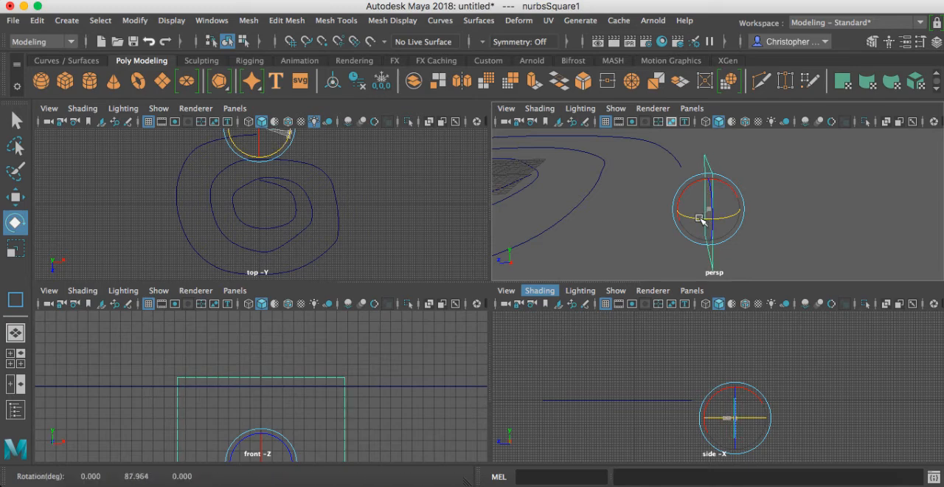
Step: Try moving one vertical side and the top side of the NURBS square upward separately, undoing each move
alt+drag(648, 211, 683, 212)
click(832, 220)
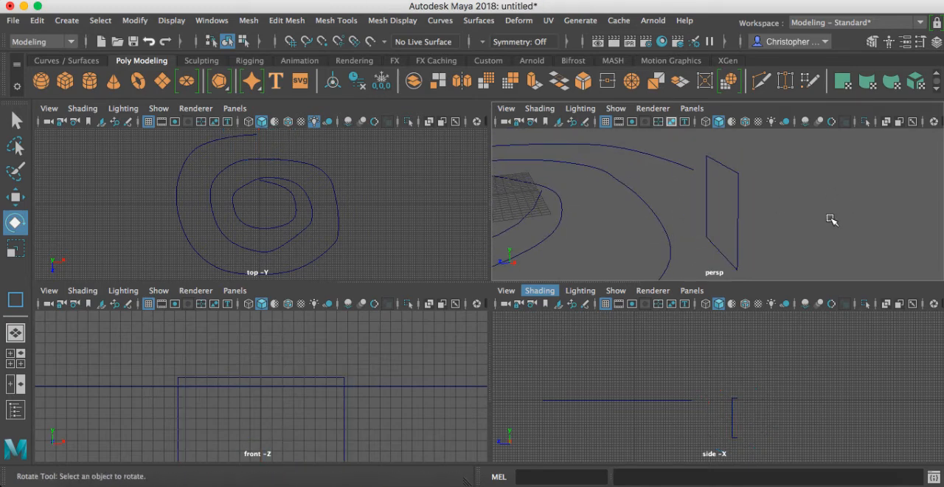
click(739, 210)
key(w)
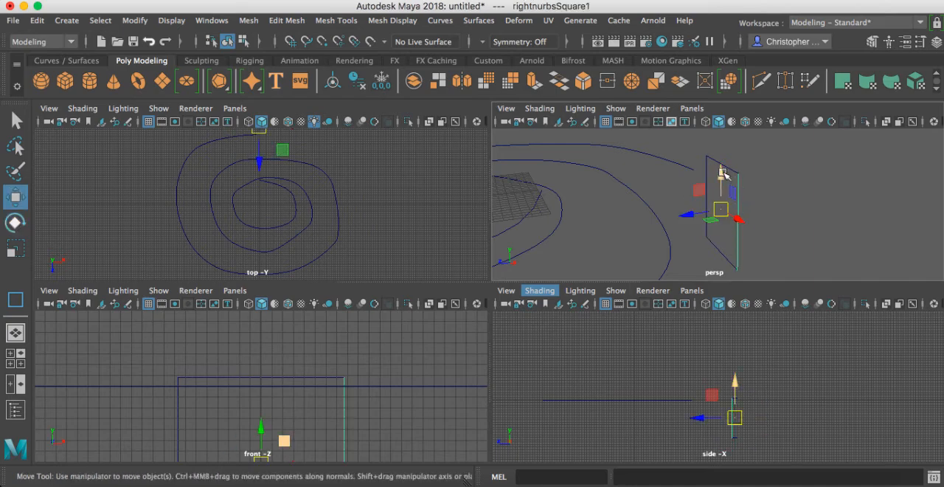
drag(724, 174, 727, 146)
key(ctrl+z)
right_click(719, 194)
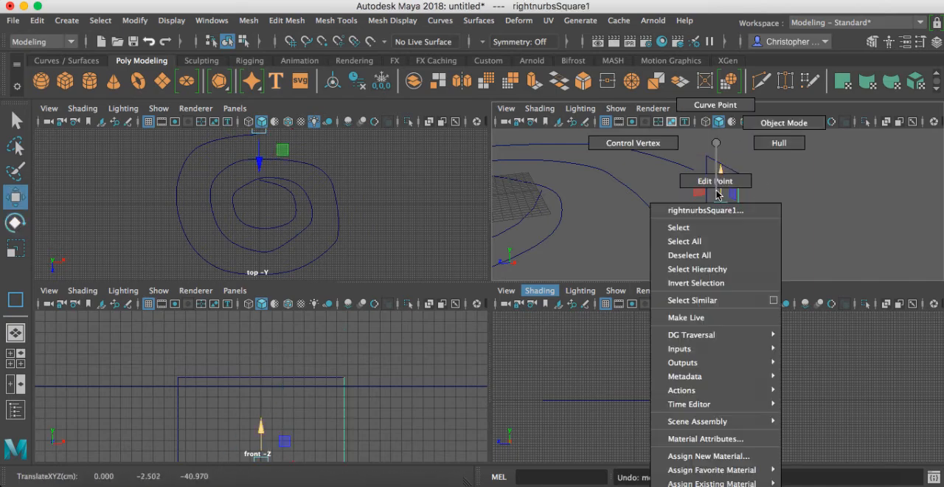
right_drag(717, 193, 768, 124)
click(789, 208)
click(735, 174)
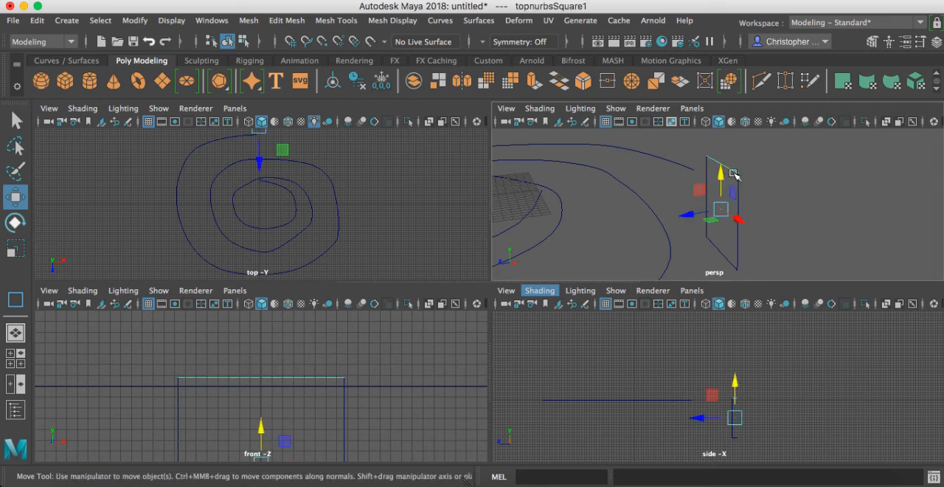
drag(723, 177, 728, 148)
key(ctrl+z)
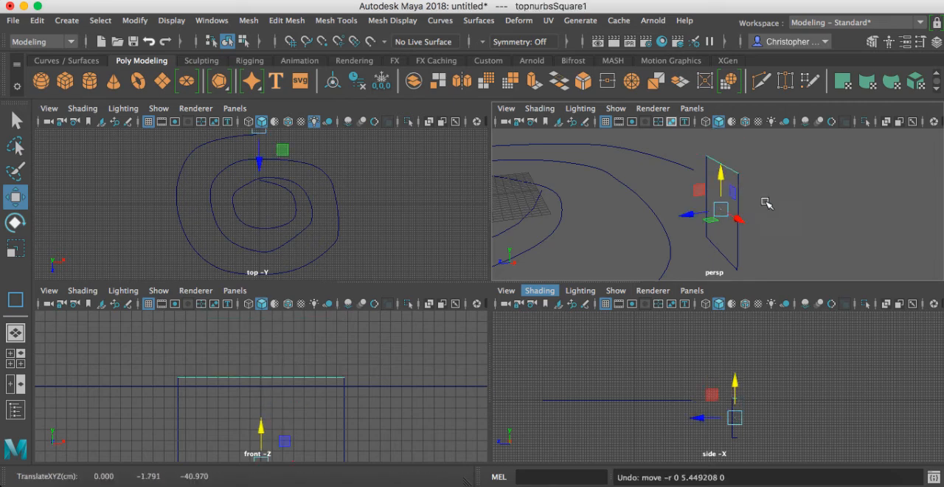
Step: Extrude all four curves of the NURBS square along the spiral curve
alt+drag(763, 203, 805, 200)
click(821, 227)
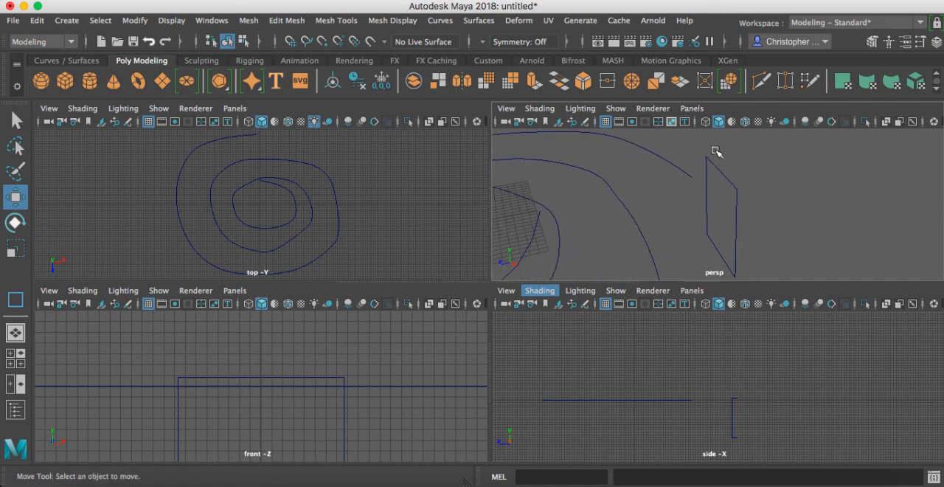
drag(790, 267, 789, 260)
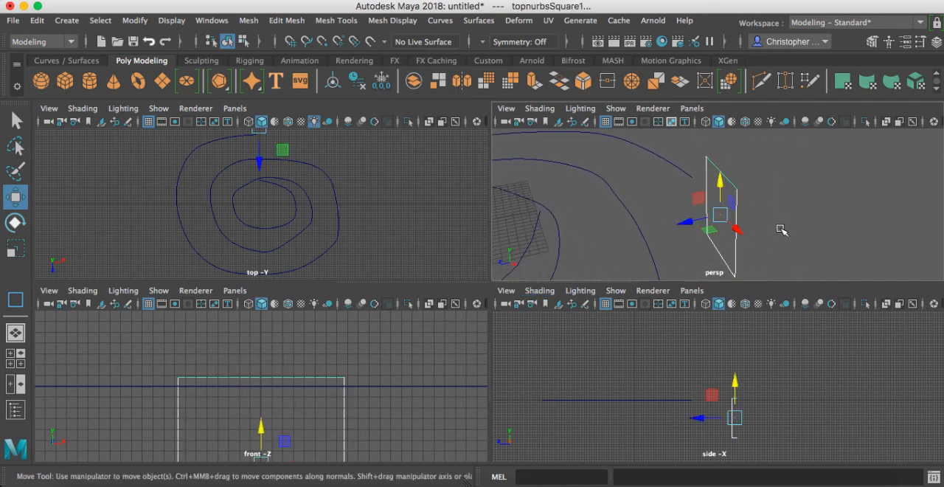
alt+right_drag(760, 240, 734, 226)
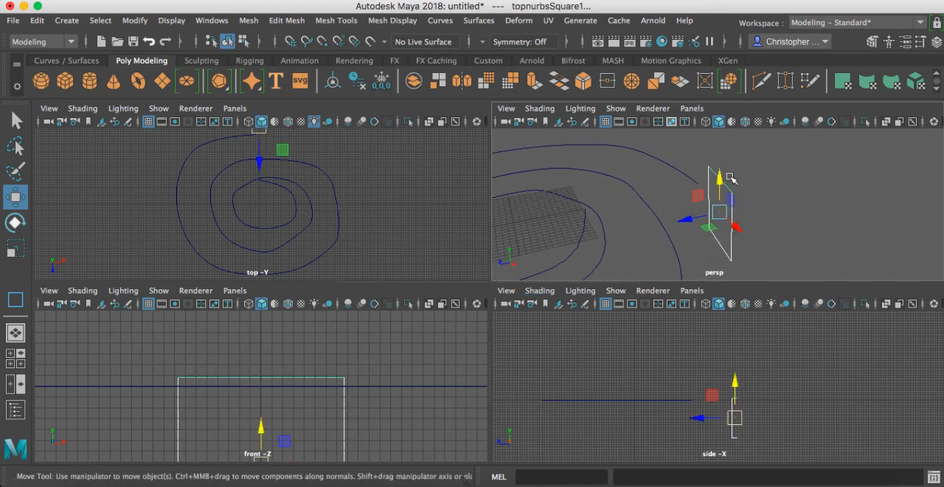
click(683, 172)
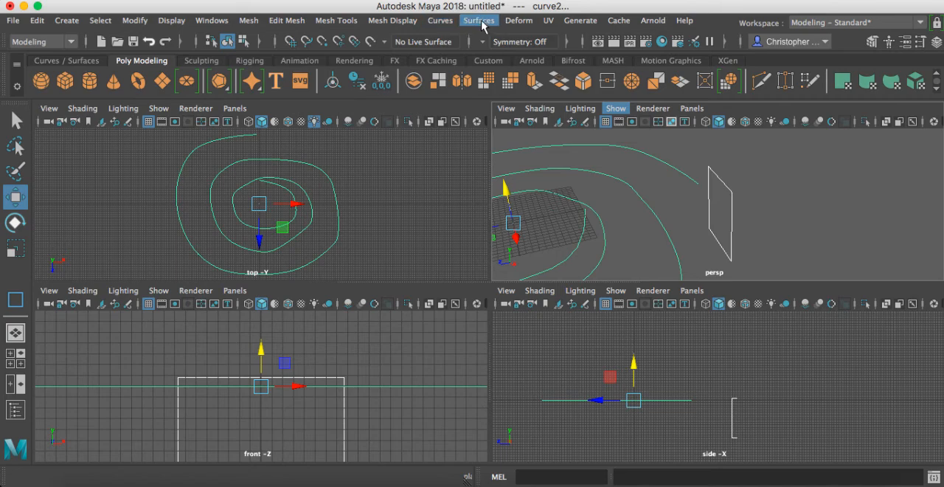
click(479, 20)
click(509, 97)
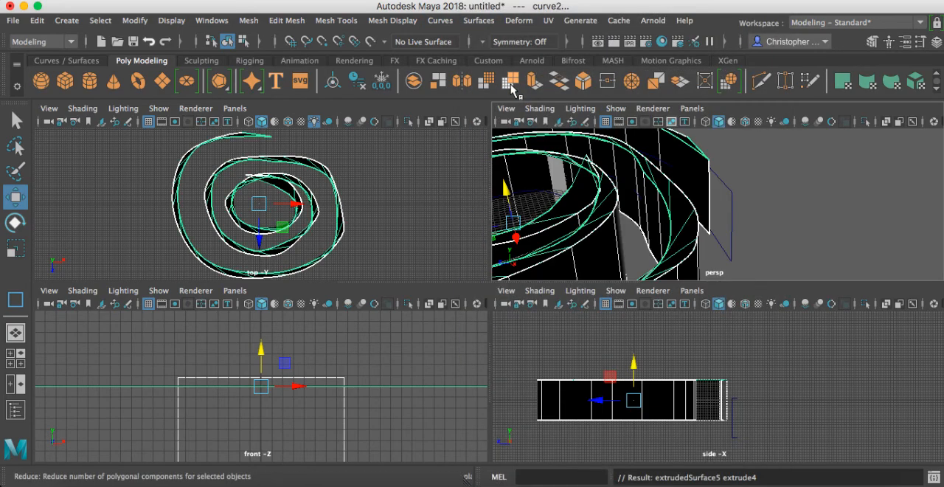
Step: Rotate the square profile curves about -68° around their vertical axis to reorient the extruded spiral's cross-section
alt+drag(824, 190, 698, 210)
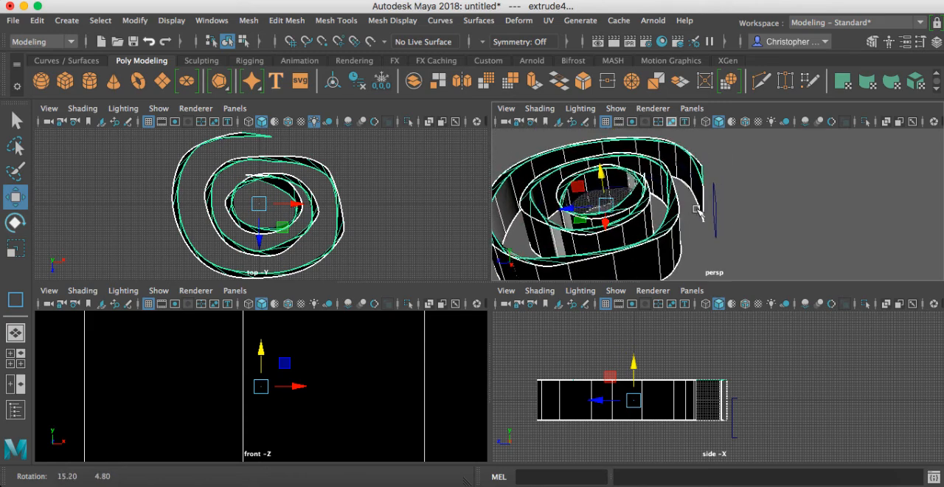
alt+right_drag(698, 212, 826, 214)
mouse_move(731, 202)
alt+mouse_down()
mouse_move(745, 196)
mouse_move(719, 186)
mouse_move(734, 179)
mouse_move(735, 188)
alt+mouse_up()
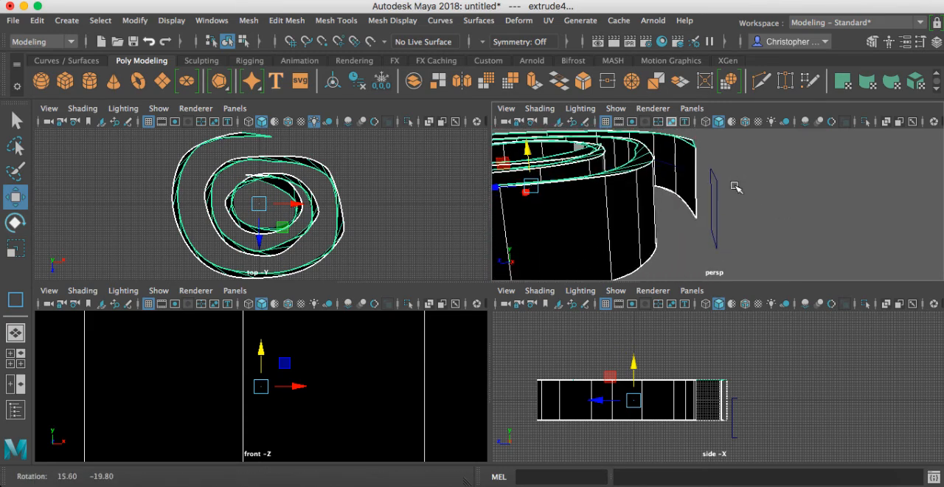
key(e)
drag(760, 246, 695, 219)
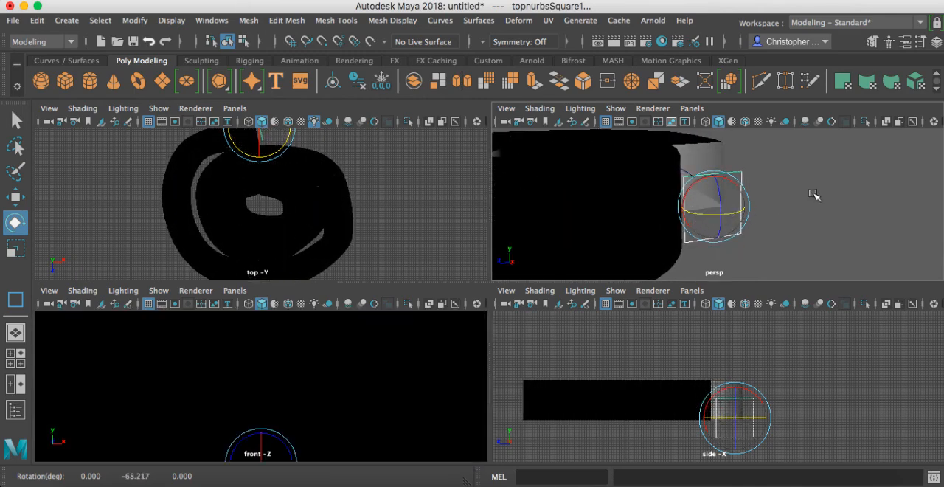
alt+drag(814, 195, 772, 229)
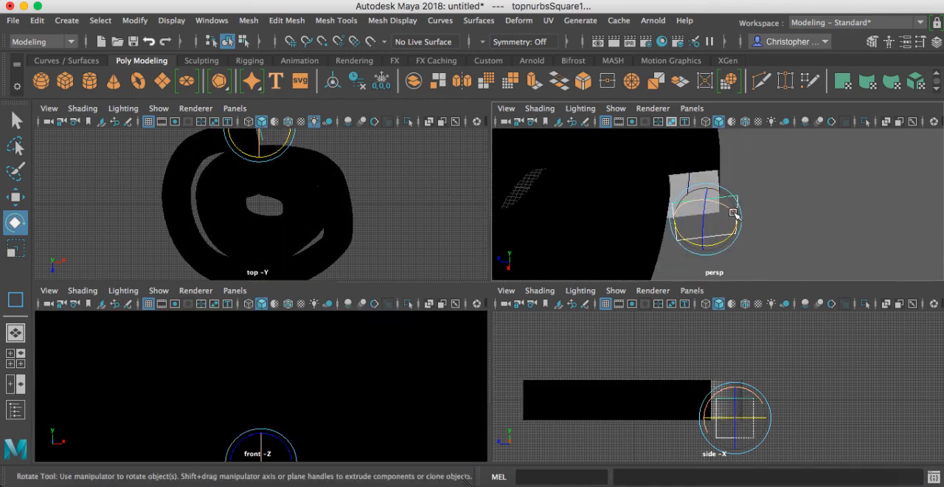
Step: Scale the square profile curves down uniformly to about a third of their size to thin the extruded spiral
key(r)
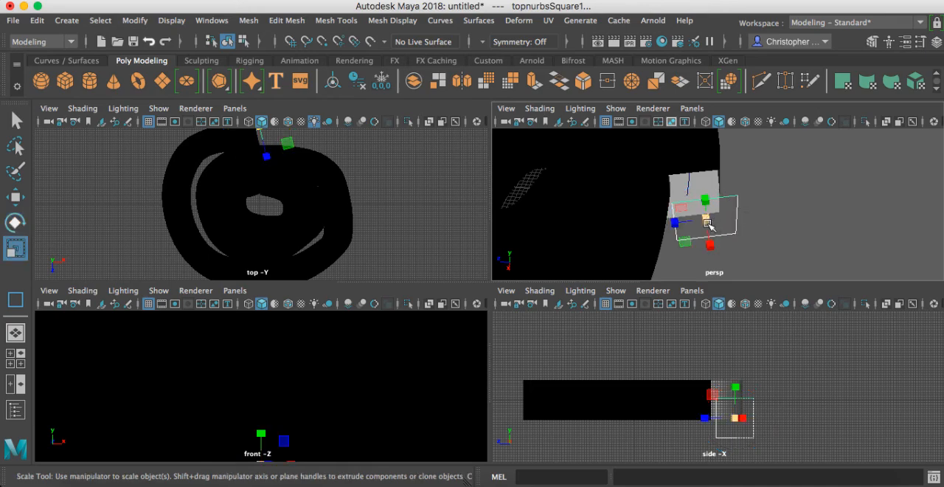
drag(708, 224, 676, 229)
mouse_move(716, 242)
alt+middle_down()
mouse_move(747, 210)
mouse_move(716, 238)
alt+middle_up()
alt+drag(718, 220, 729, 205)
alt+right_drag(711, 211, 769, 235)
alt+drag(770, 235, 774, 198)
alt+middle_drag(774, 198, 785, 236)
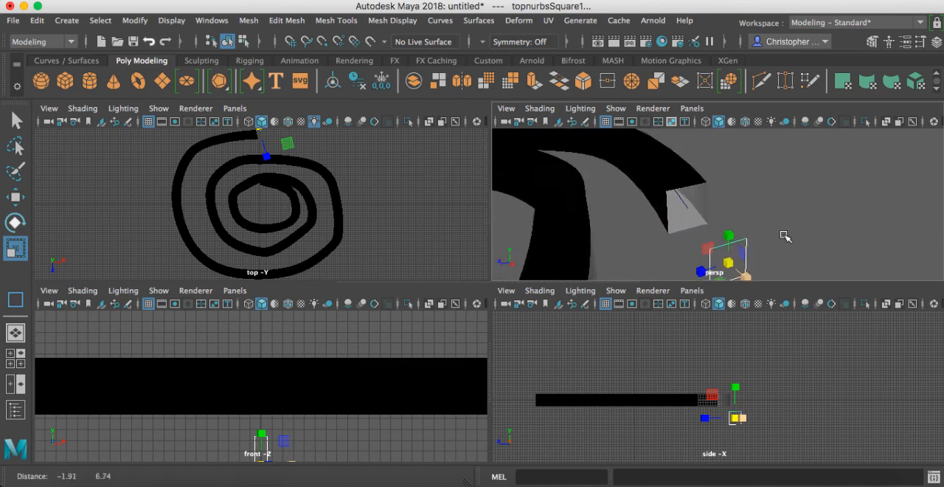
alt+drag(784, 236, 768, 225)
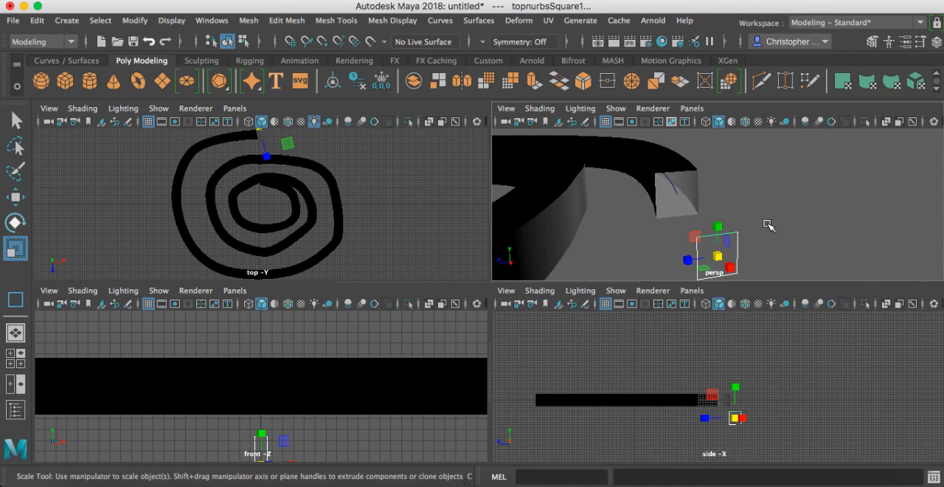
Step: Rotate the scaled square profile curves about 111° around their vertical axis
key(e)
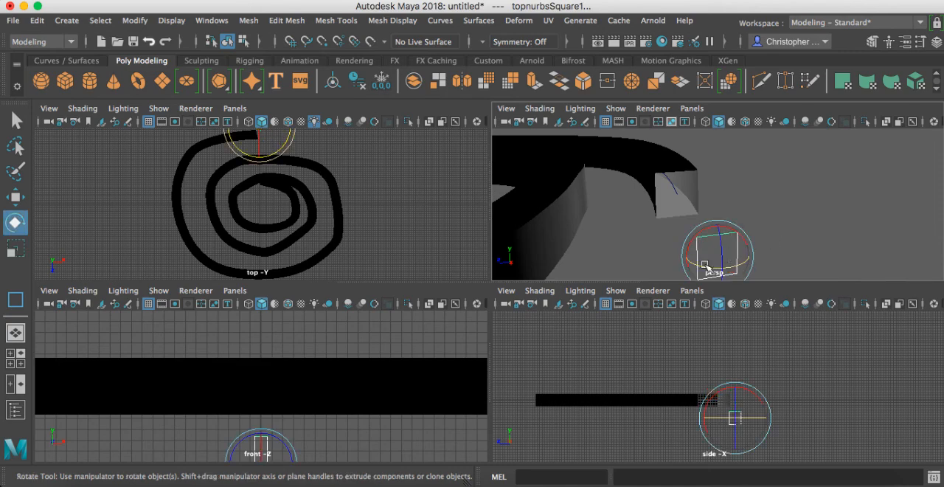
drag(725, 270, 815, 250)
drag(755, 255, 738, 267)
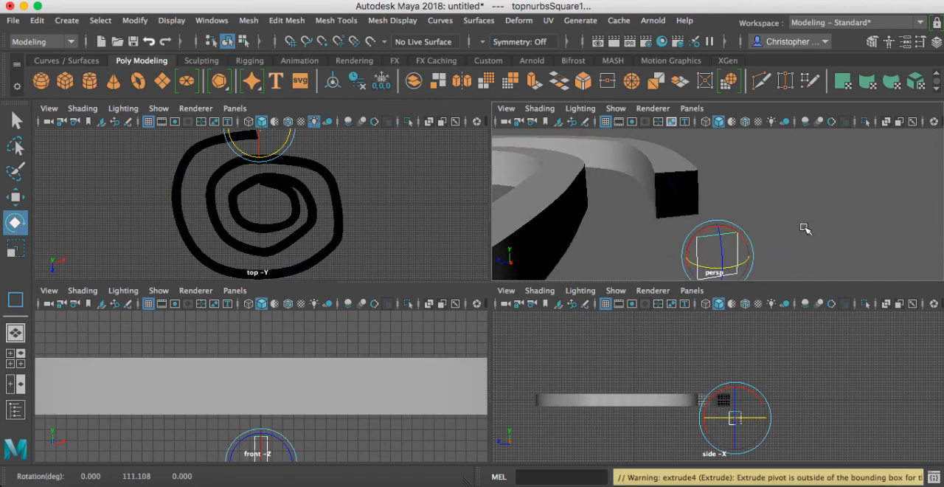
Step: Examine the extruded spiral from above and from low angles in the perspective view, selecting its top surface
alt+drag(803, 228, 787, 250)
alt+right_drag(793, 234, 650, 229)
alt+drag(649, 229, 770, 212)
click(776, 211)
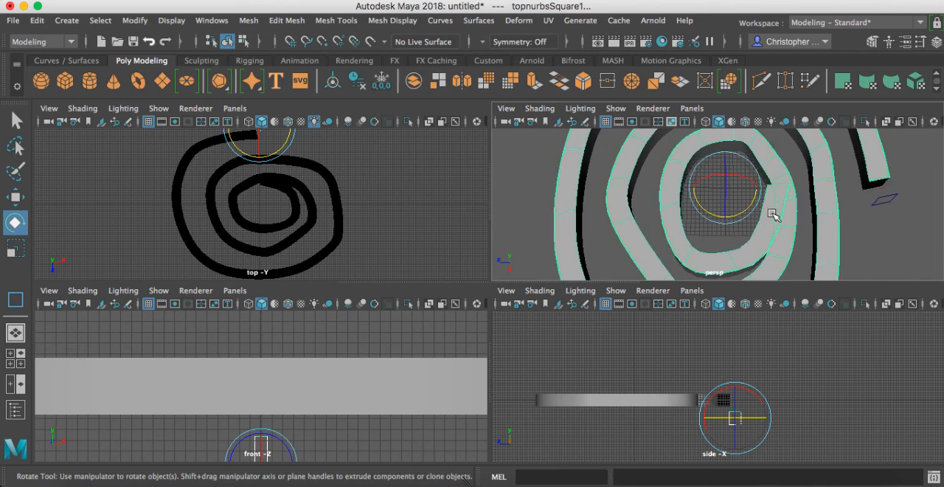
mouse_move(775, 211)
alt+mouse_down()
mouse_move(724, 205)
mouse_move(822, 144)
mouse_move(869, 184)
mouse_move(771, 188)
mouse_move(788, 200)
alt+mouse_up()
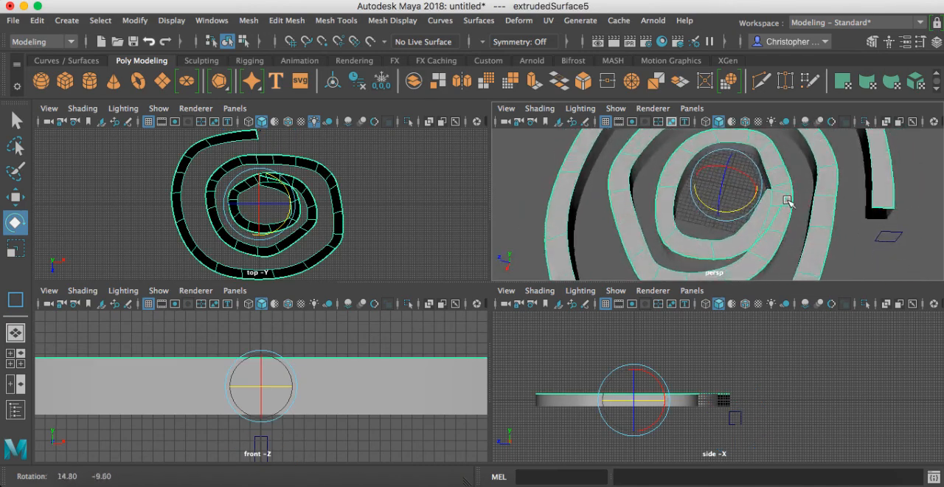
alt+right_drag(788, 200, 728, 206)
alt+drag(727, 206, 675, 159)
alt+right_drag(720, 211, 837, 204)
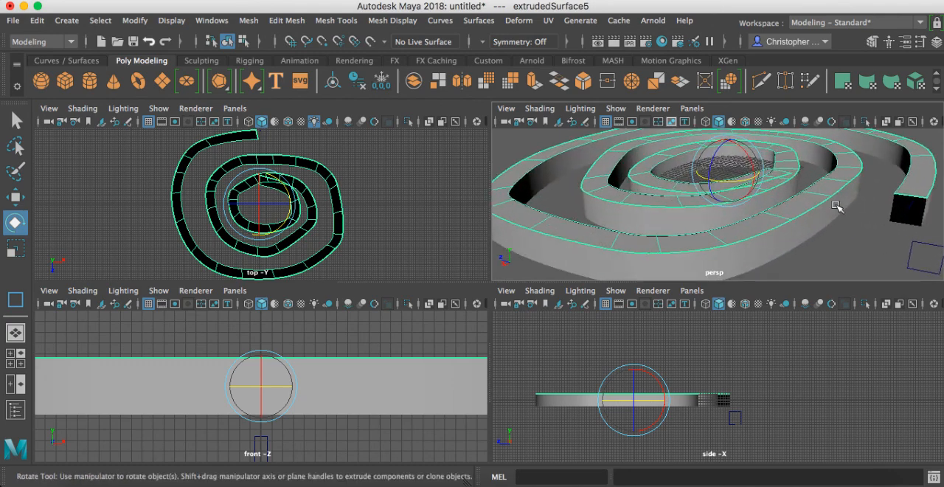
alt+middle_drag(836, 204, 713, 186)
alt+drag(712, 186, 742, 229)
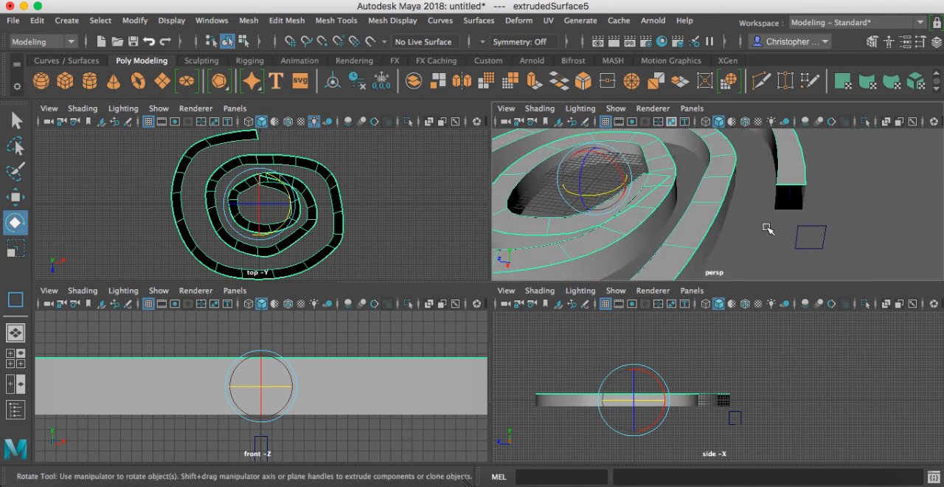
Step: Delete the square profile curves beside the spiral's outer end and frame the whole extrusion in the perspective view
click(820, 238)
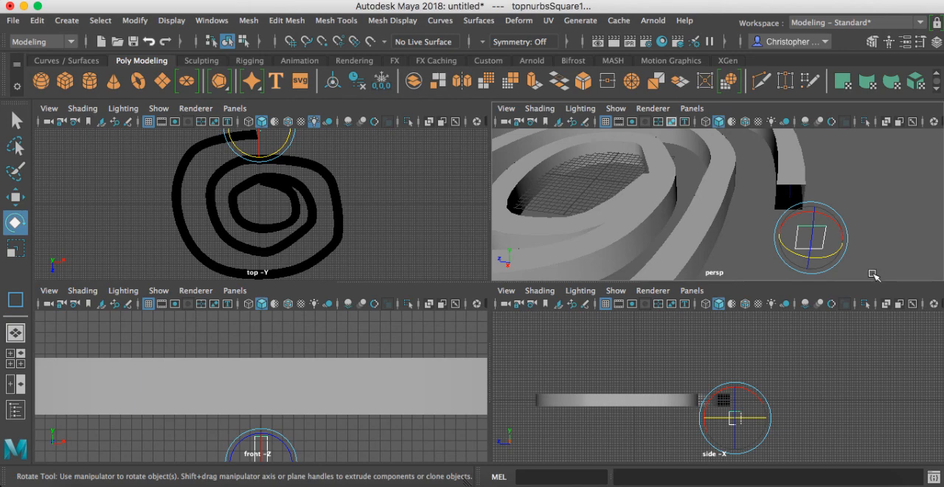
click(873, 274)
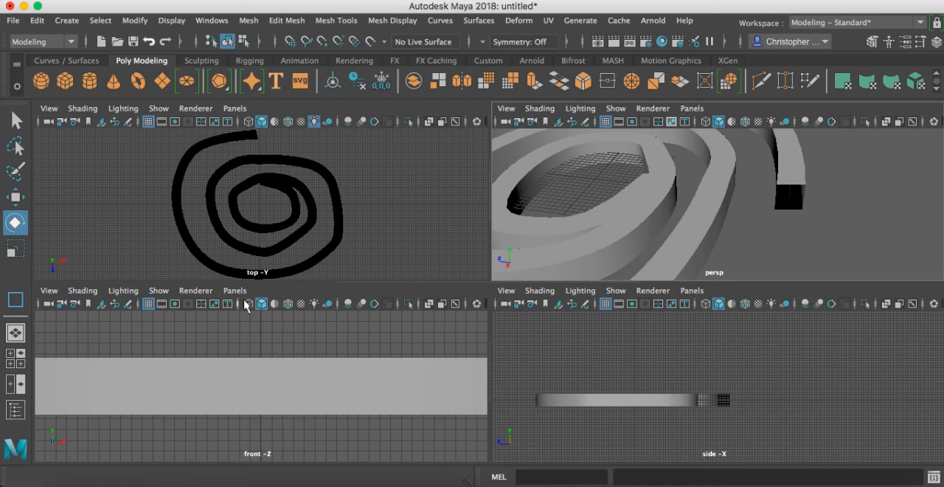
scroll(714, 215, up, 5)
scroll(714, 216, down, 10)
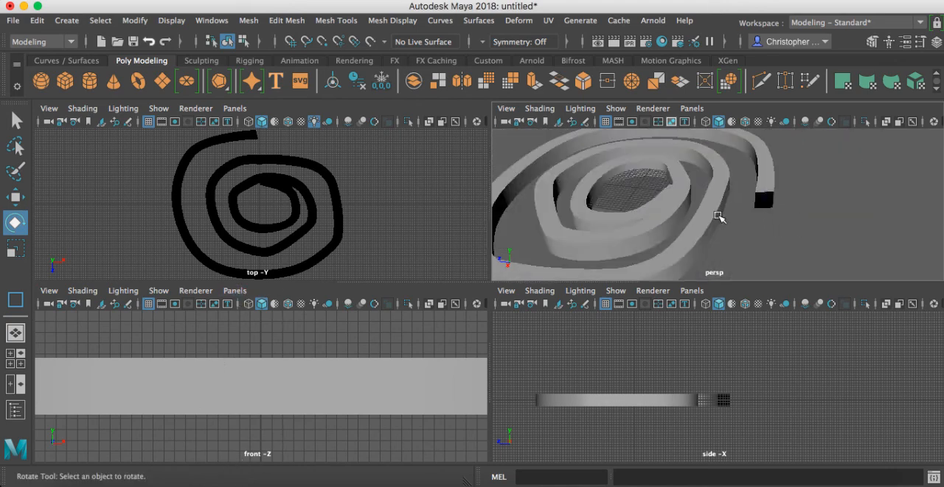
scroll(734, 205, up, 3)
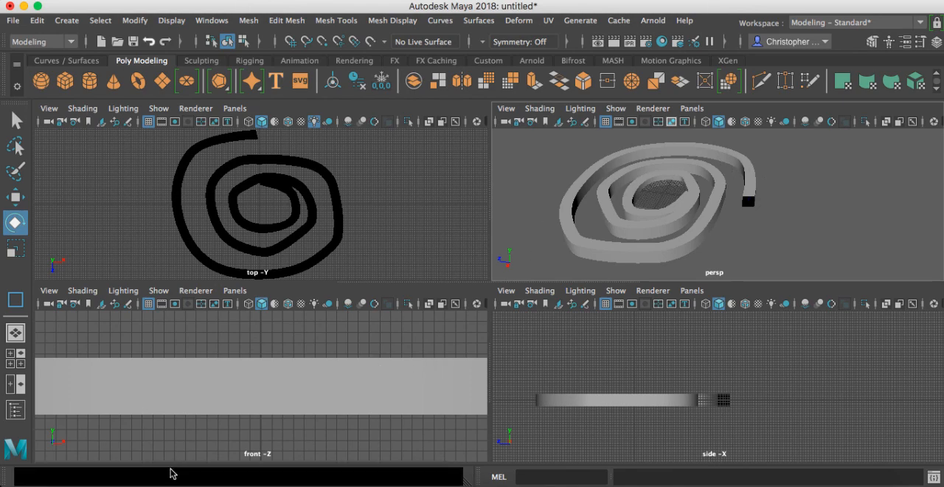
Step: Bring up the coil spring reference screenshot in the image viewer and enlarge its window to examine the spring
click(737, 481)
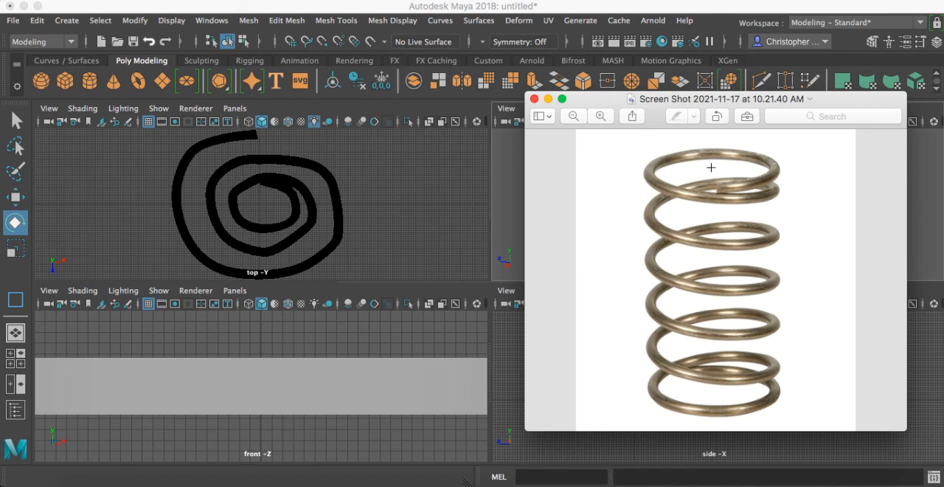
drag(678, 98, 399, 14)
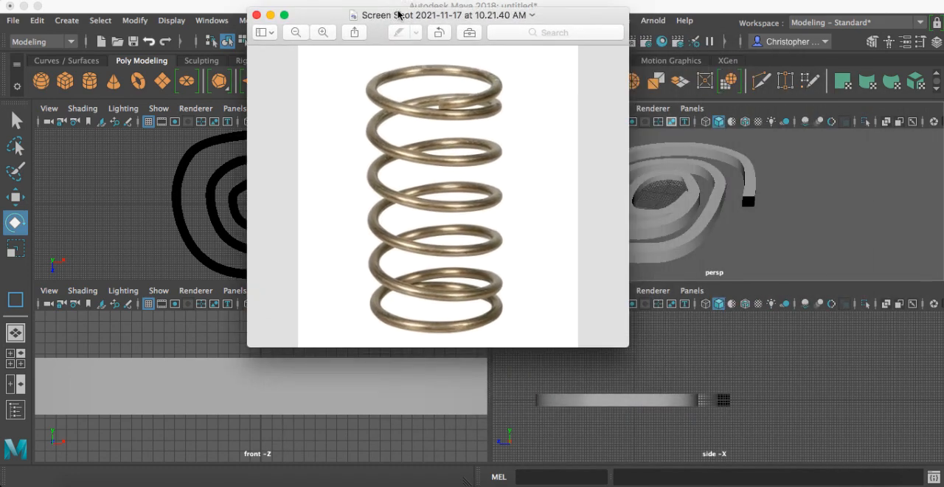
drag(627, 345, 906, 454)
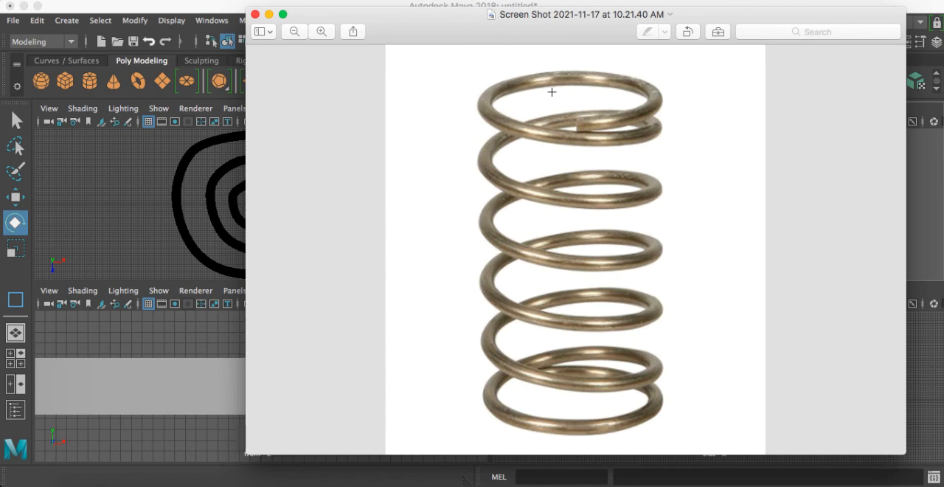